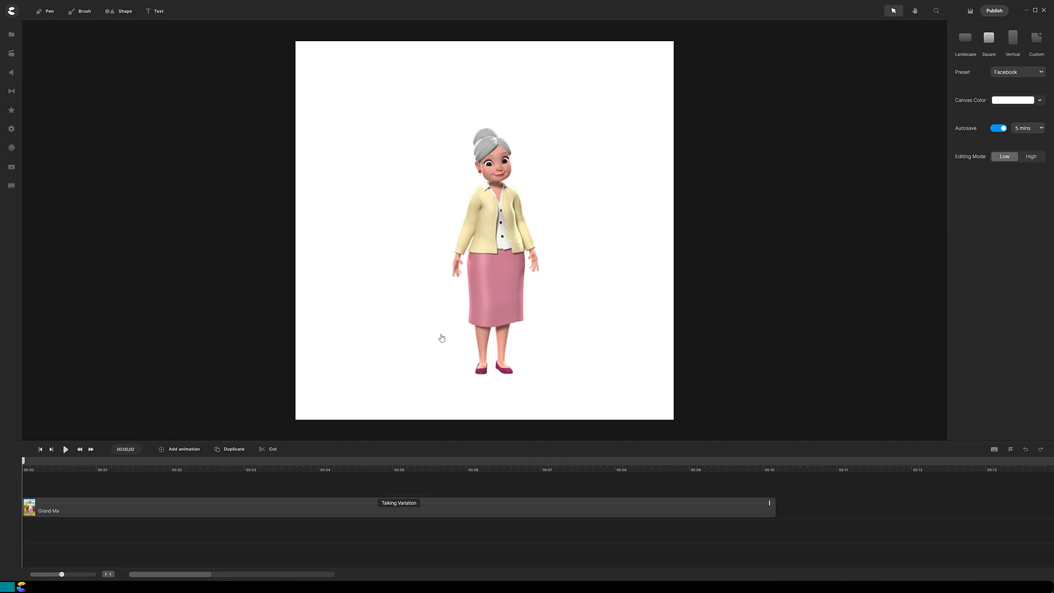
Duplicate the Grand Ma clip and apply the Color Fill effect to the copy.
click(177, 510)
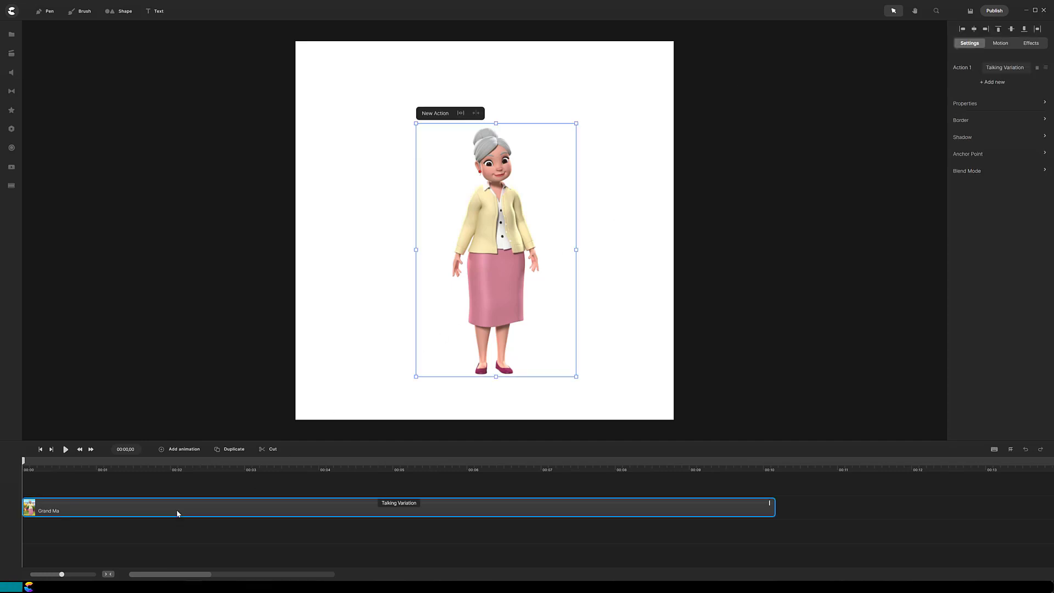
click(230, 451)
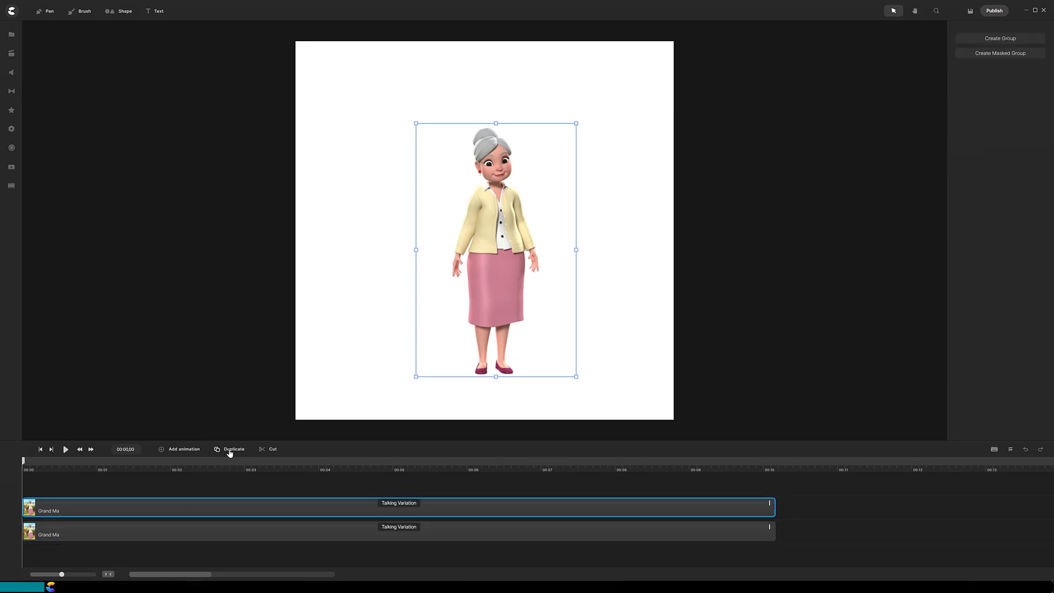
click(140, 533)
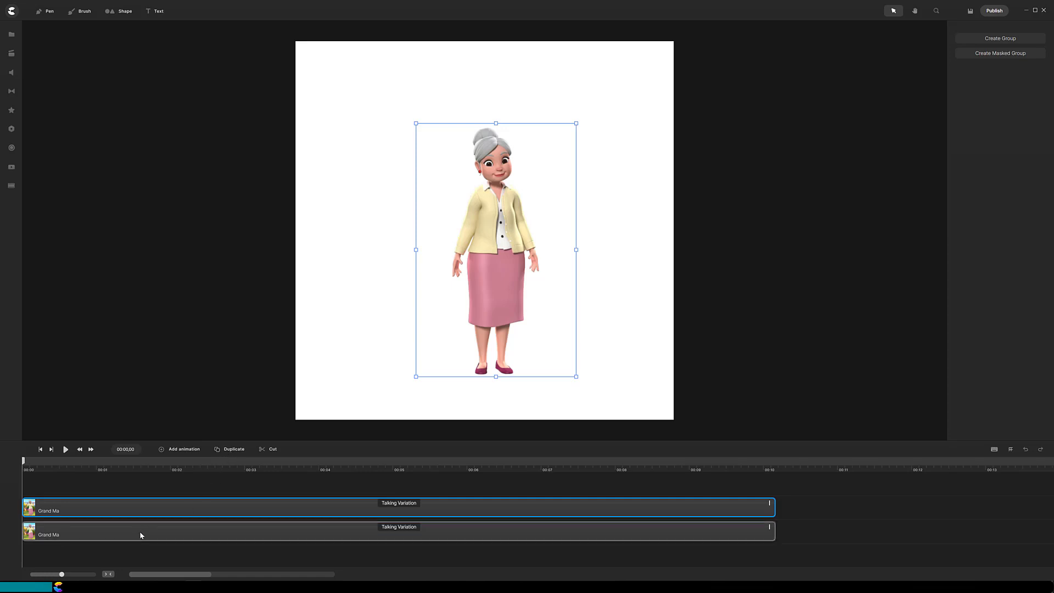
click(11, 113)
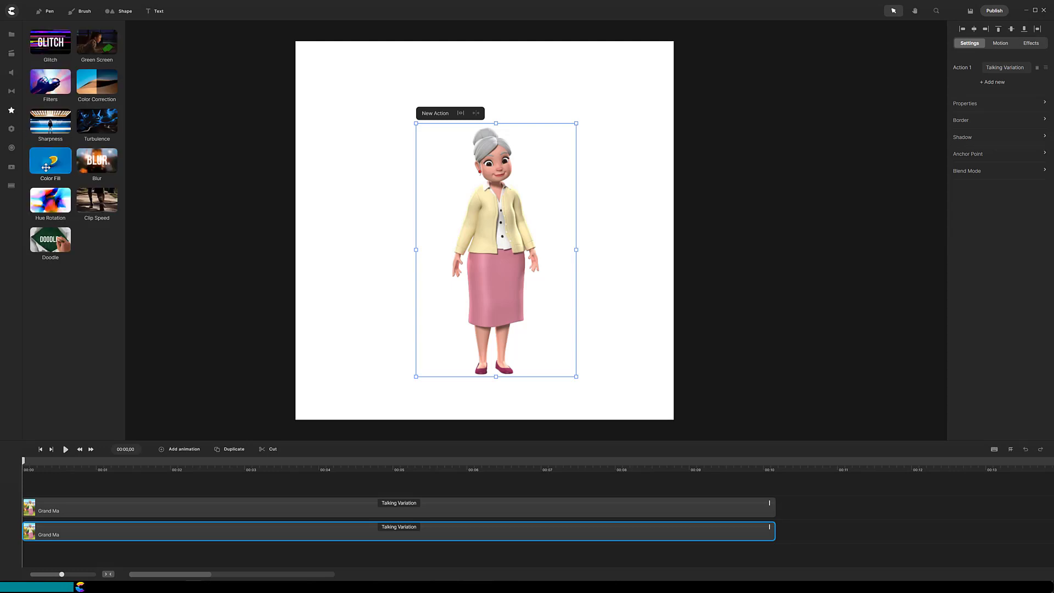
drag(46, 165, 117, 538)
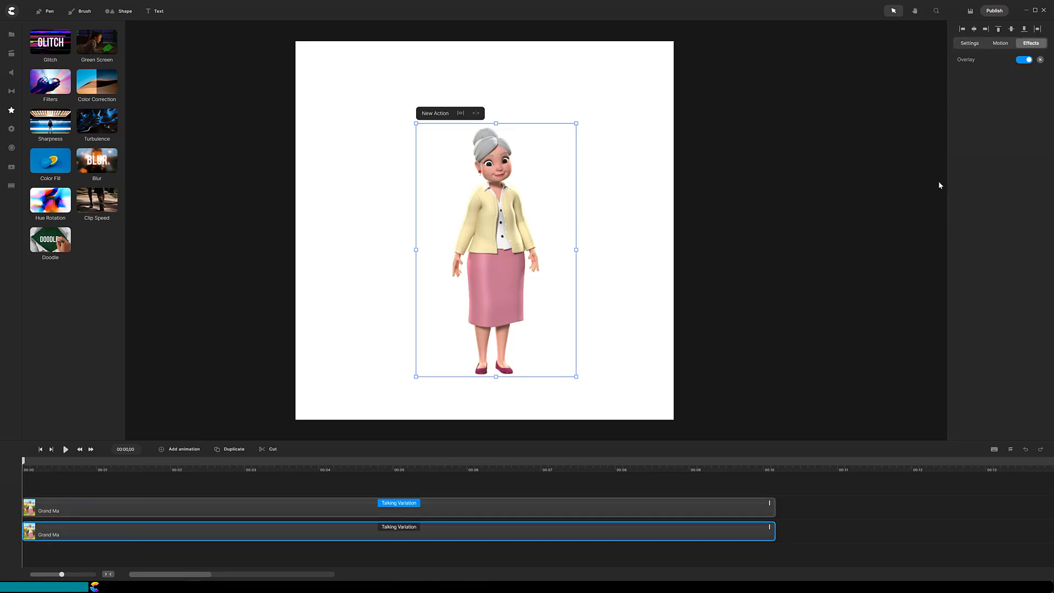
Set the filled copy's scale to 45% in its properties.
click(973, 47)
click(959, 107)
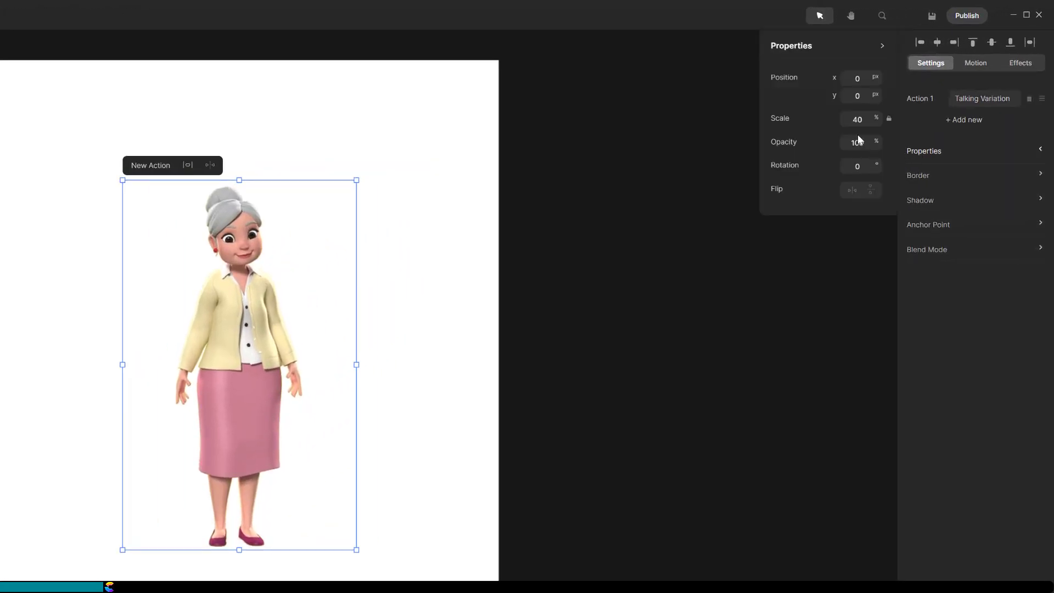
click(850, 120)
text(45)
key(Return)
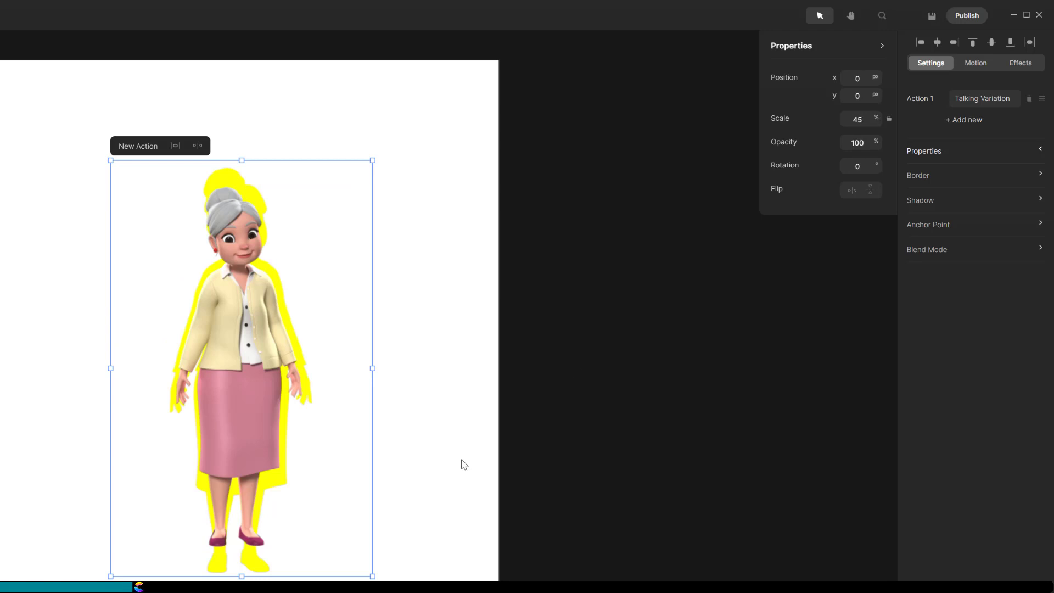
Trim the copy's bounding-box edges to 43% scale at position -1, -8.
drag(240, 576, 237, 551)
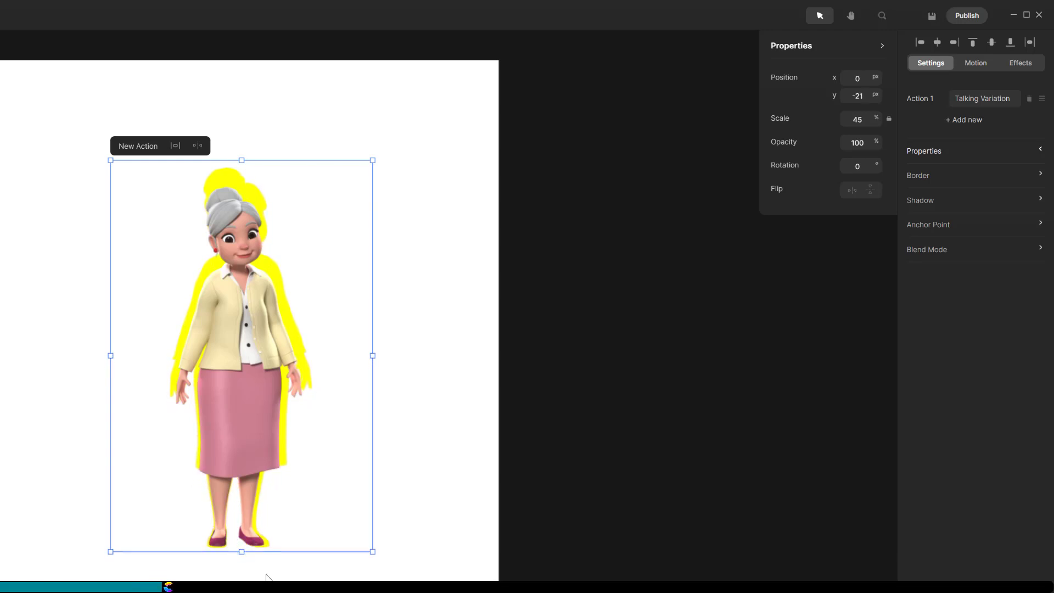
drag(373, 356, 365, 359)
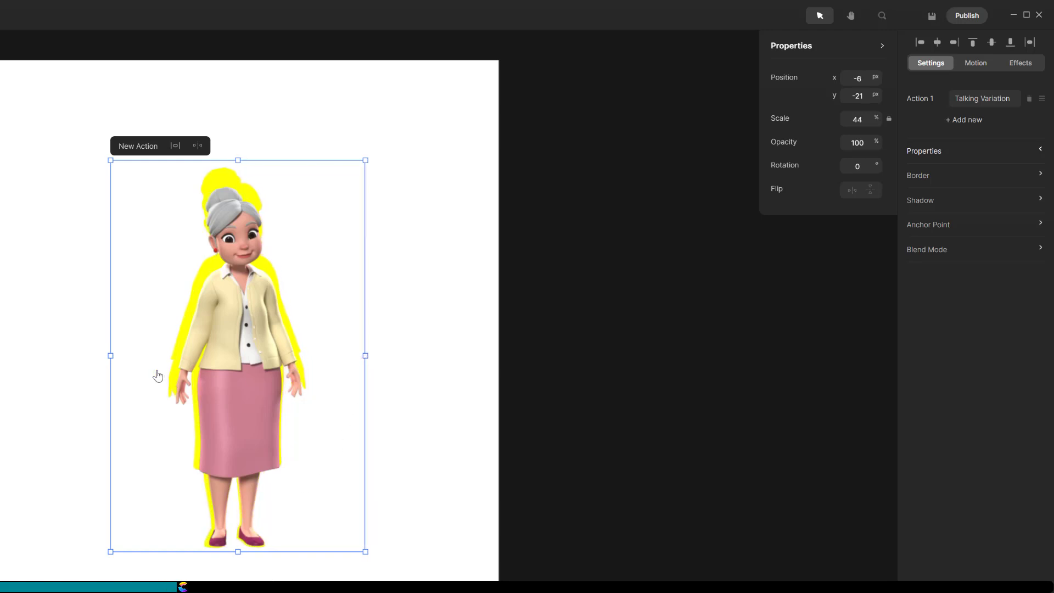
drag(111, 354, 117, 355)
drag(243, 160, 243, 172)
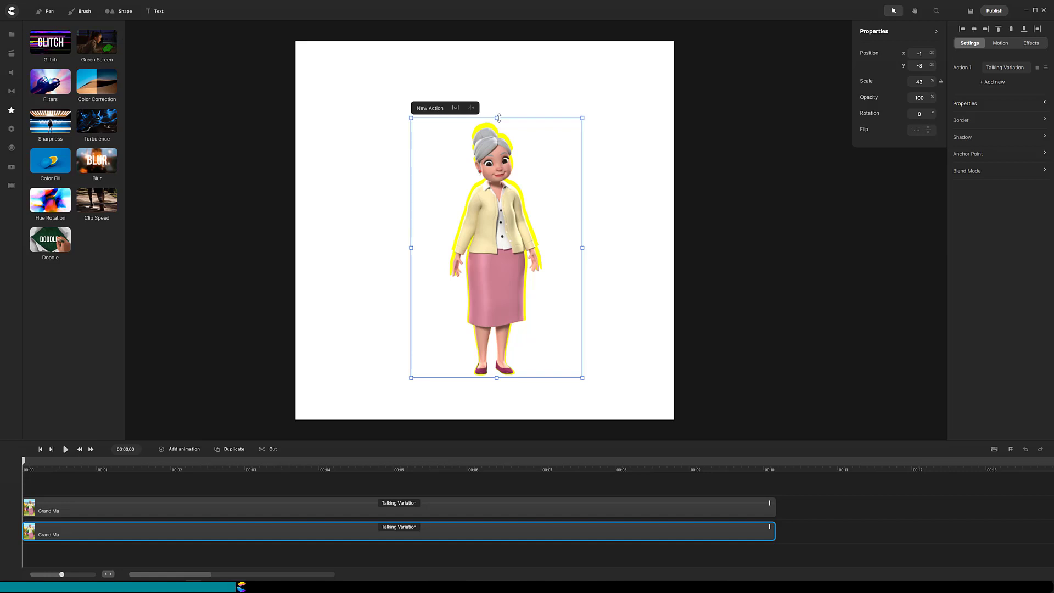
Shift the upper Grand Ma clip slightly later and adjust the yellow copy's opacity.
click(62, 503)
drag(77, 502, 90, 504)
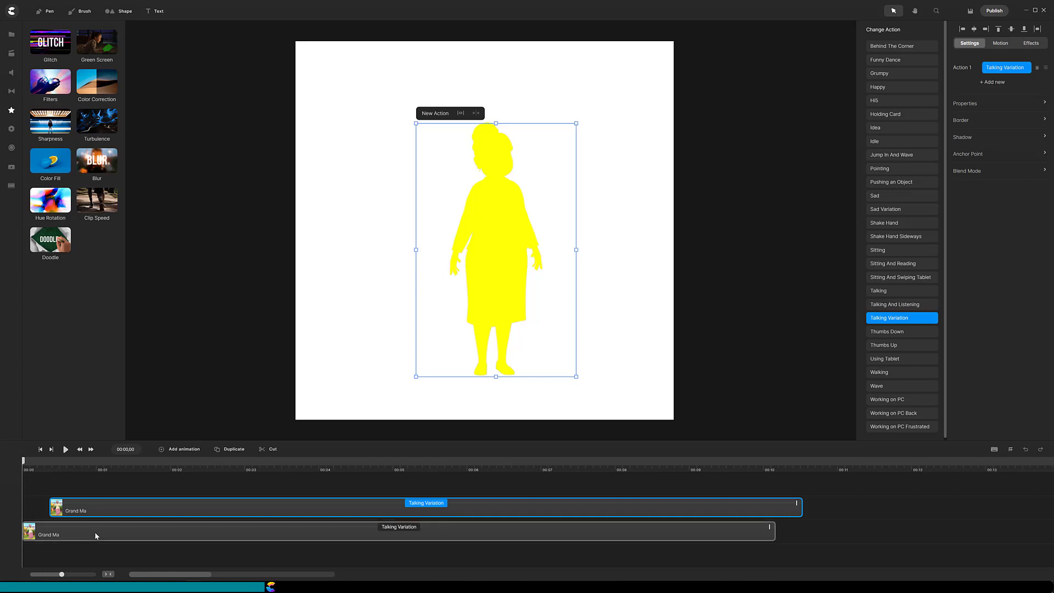
click(94, 531)
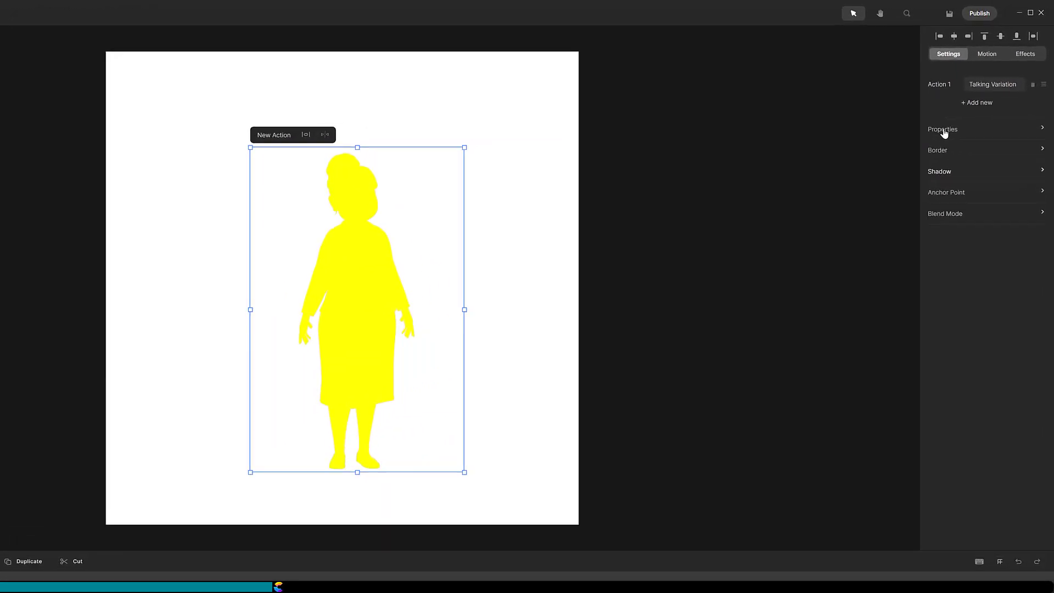
click(943, 134)
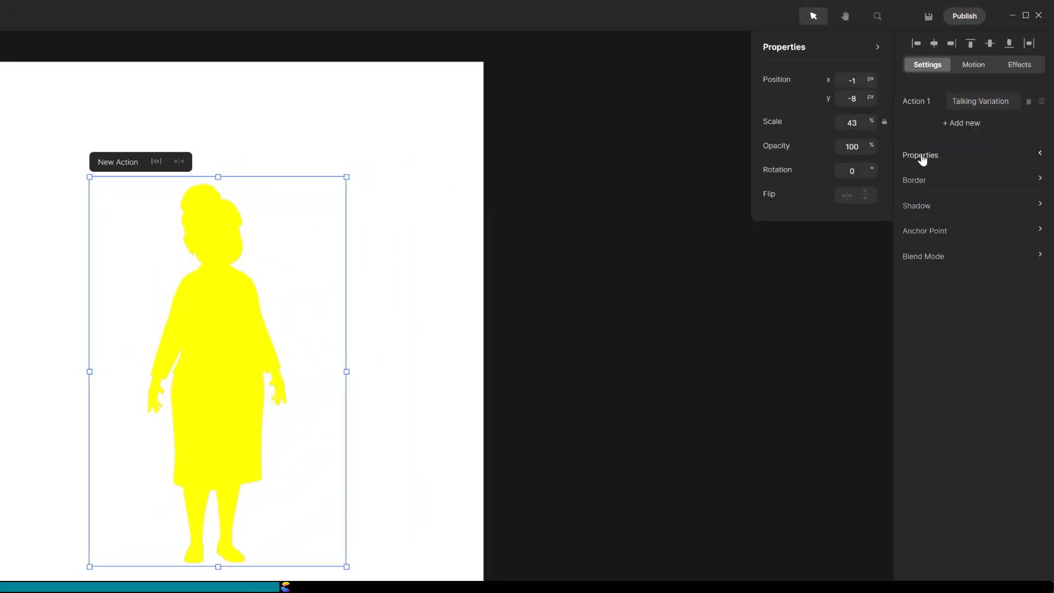
double_click(854, 147)
text(95)
drag(867, 151, 883, 172)
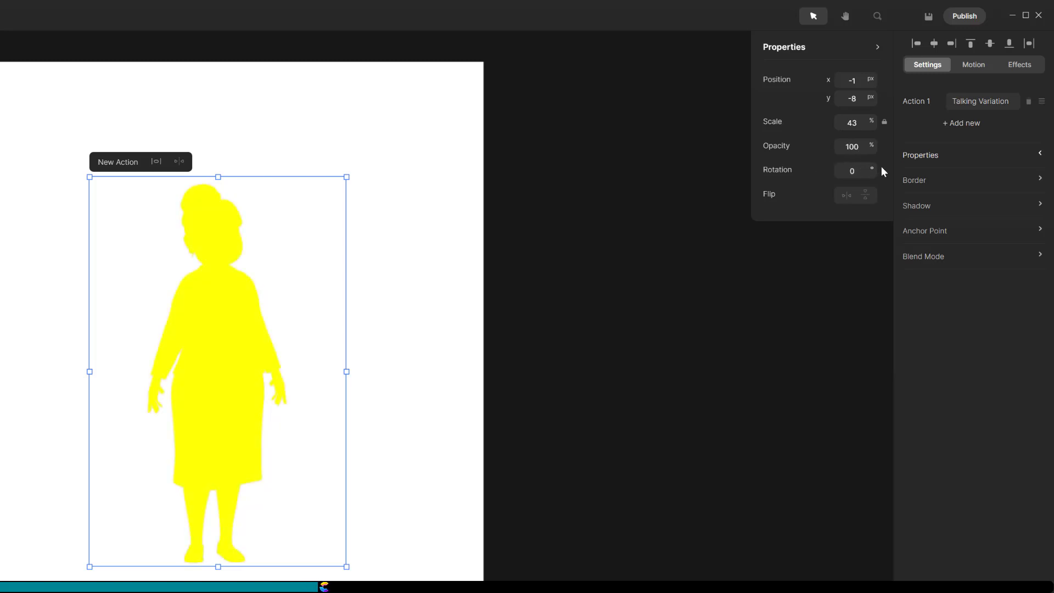
Change the copy's Color Fill overlay to red (ff0000) at 40% opacity.
click(1020, 66)
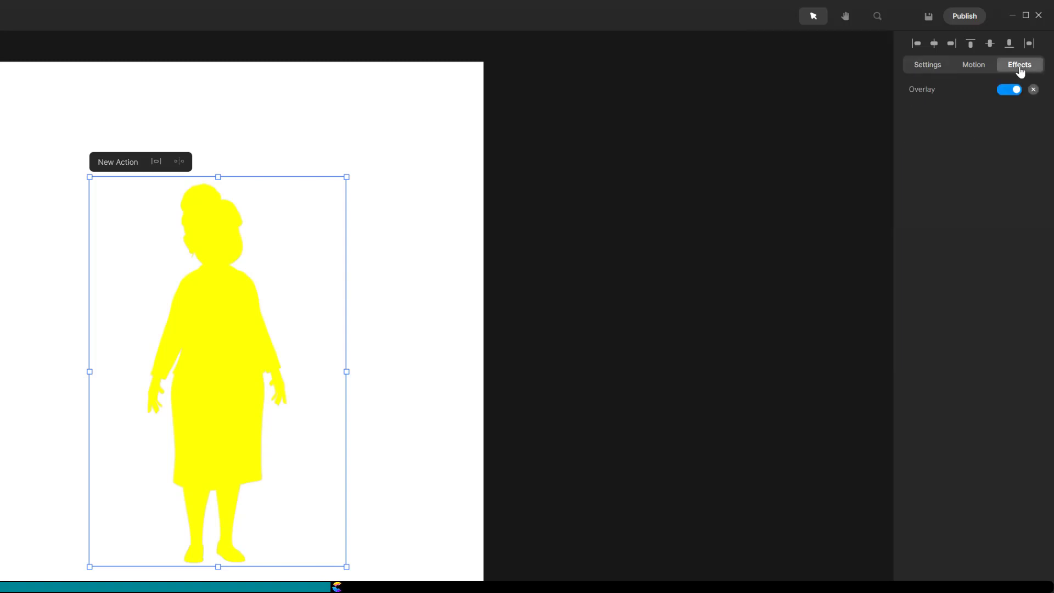
click(924, 94)
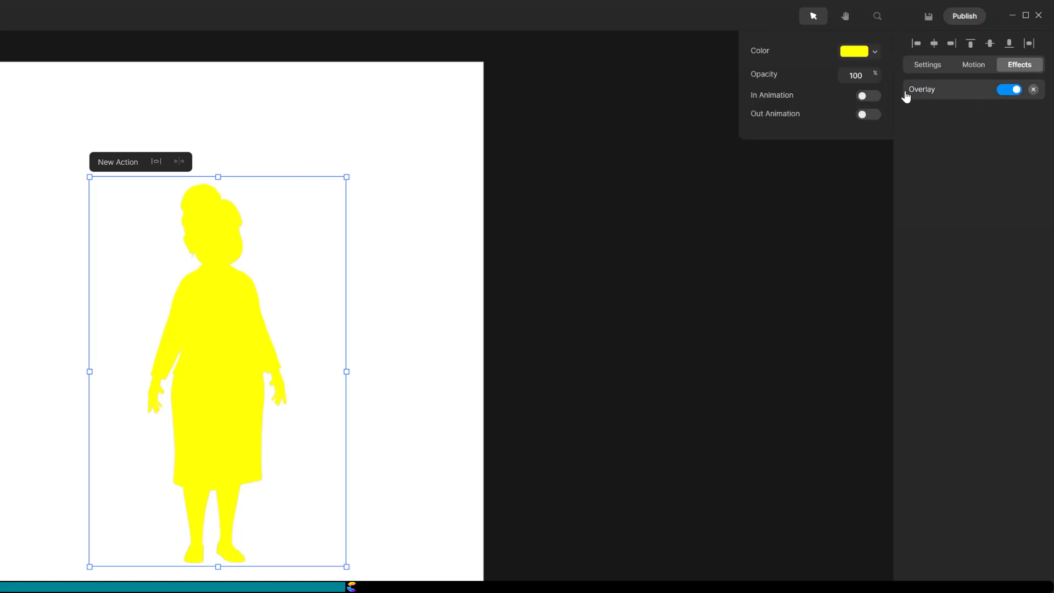
drag(848, 75, 818, 90)
text(98)
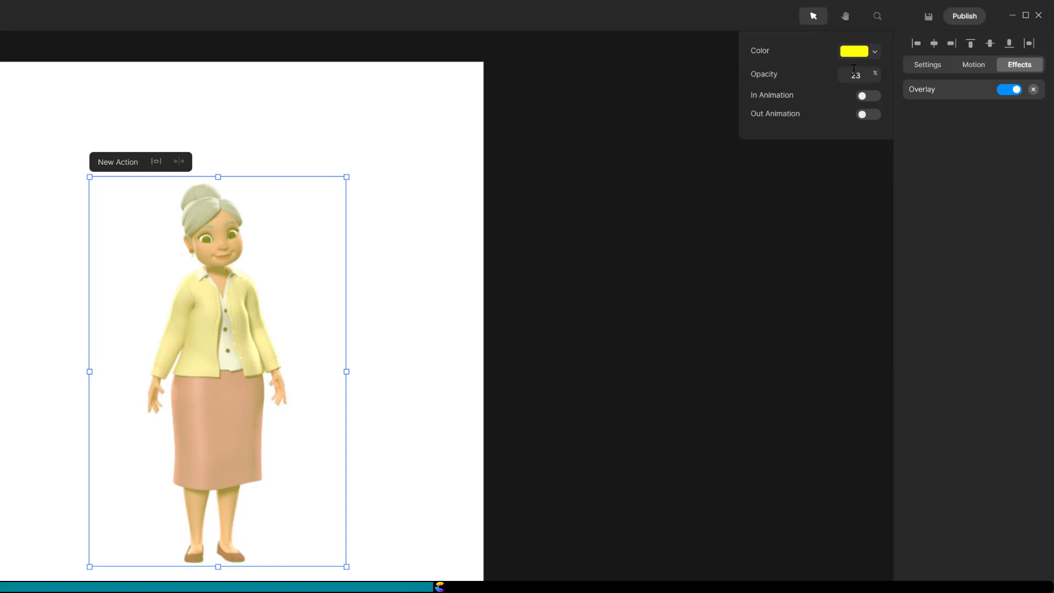
click(875, 57)
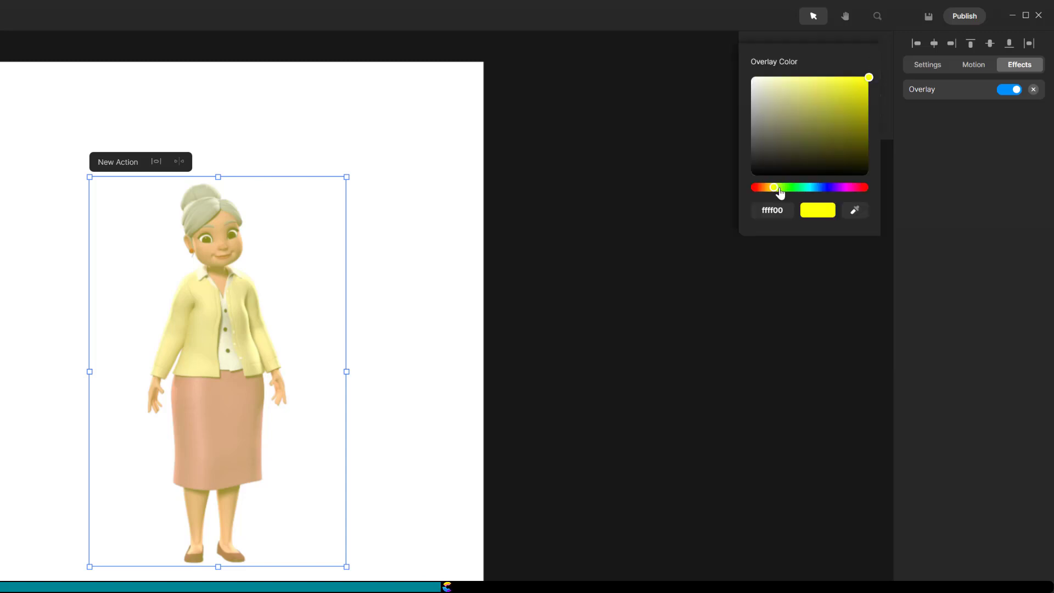
drag(833, 195, 882, 195)
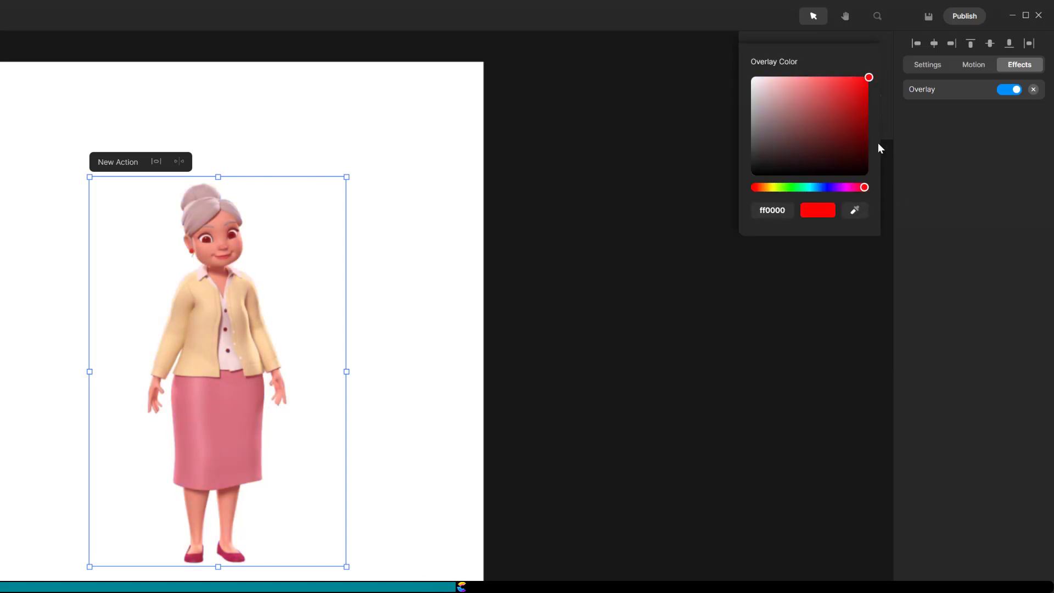
click(804, 39)
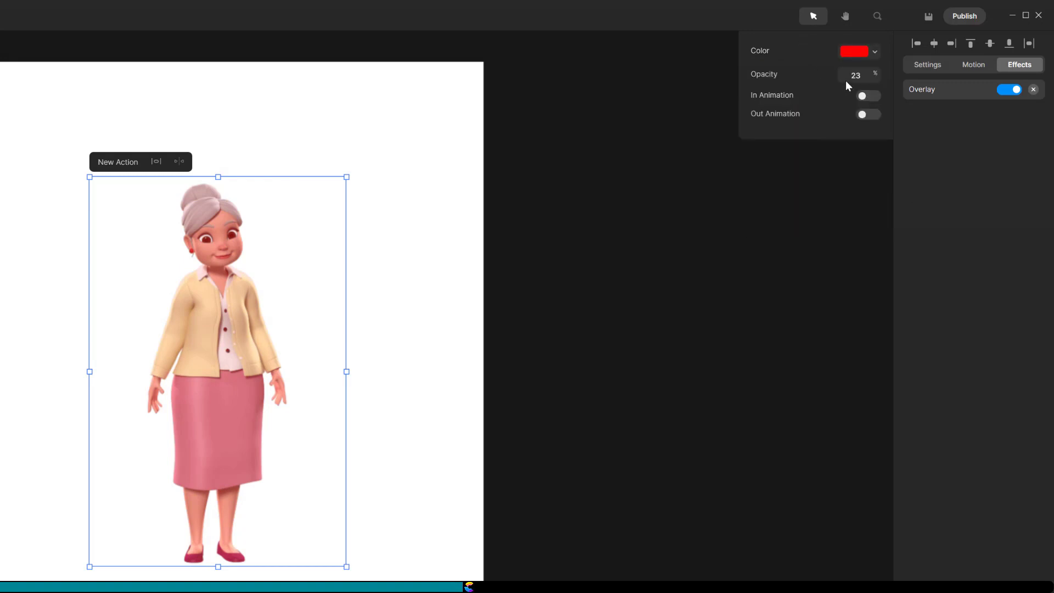
drag(847, 79, 866, 78)
text(40)
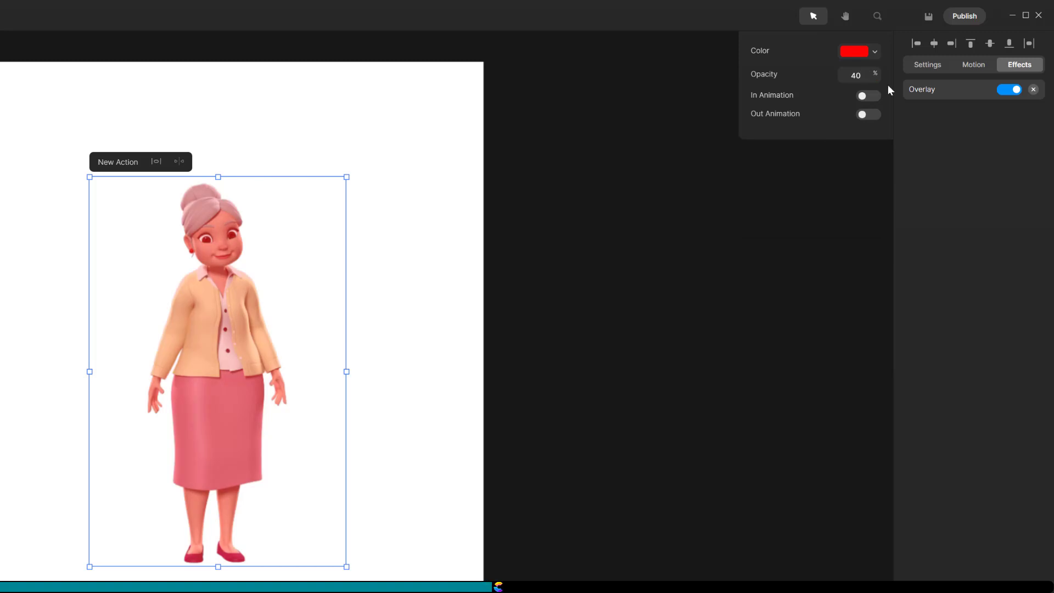
Set the red-tinted copy's layer opacity to 60%.
click(928, 65)
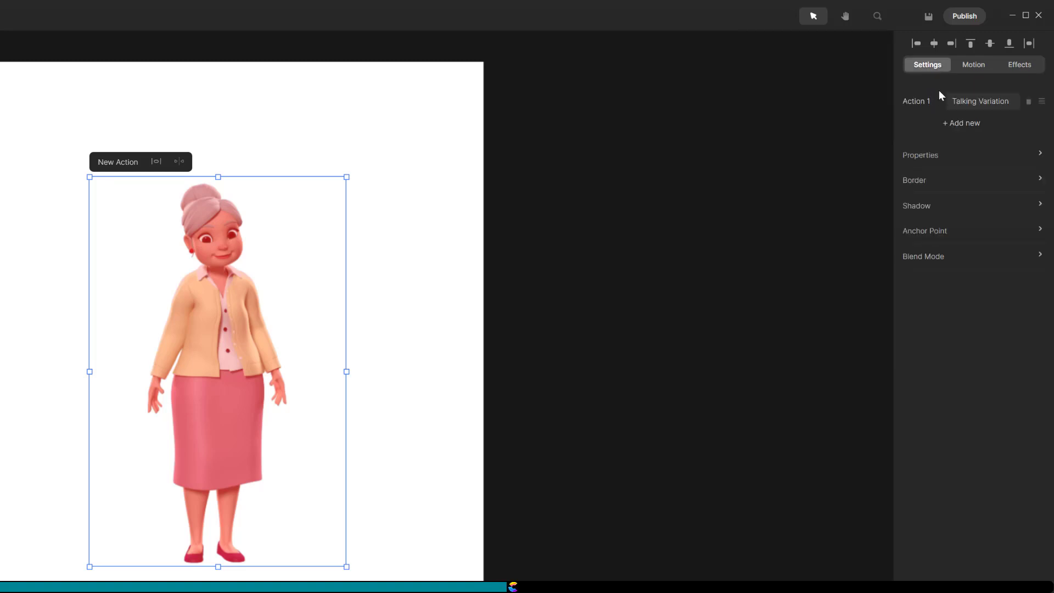
click(921, 158)
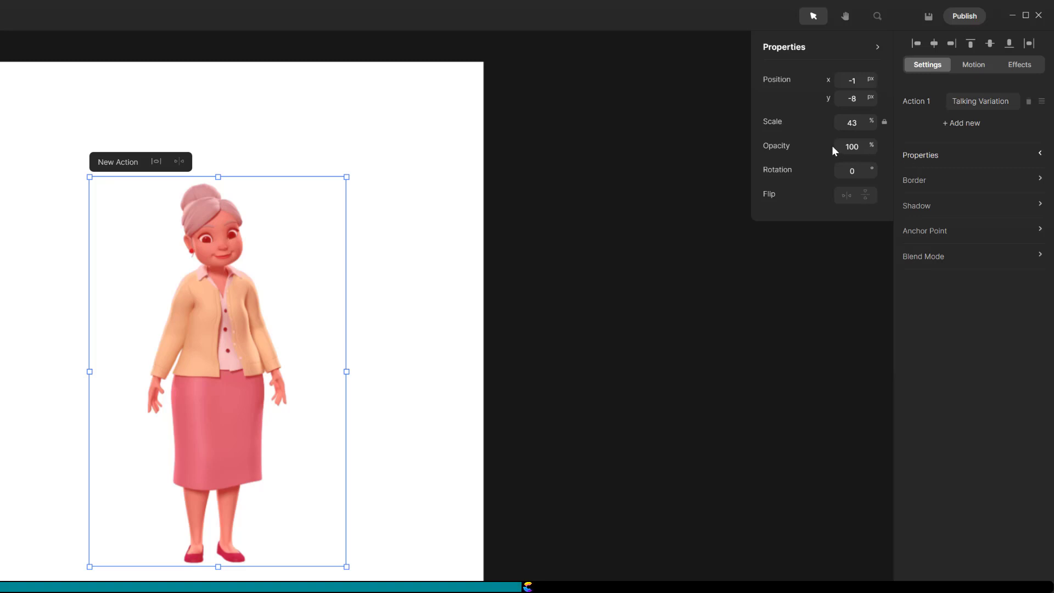
double_click(860, 147)
text(60)
key(Return)
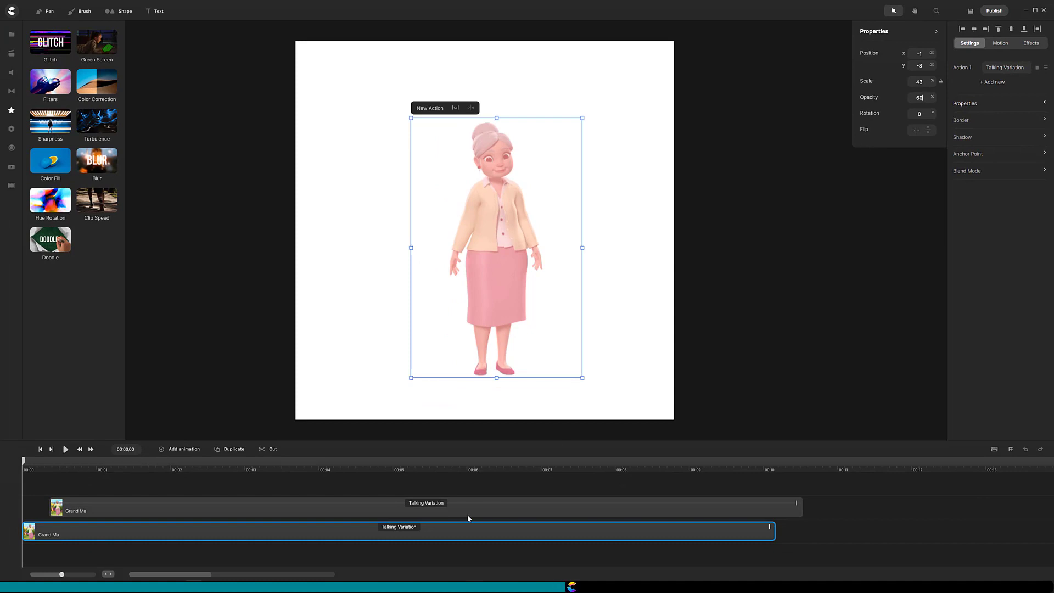
Move the upper clip back to 00:00 and duplicate the lower clip into a third copy.
drag(427, 513, 391, 517)
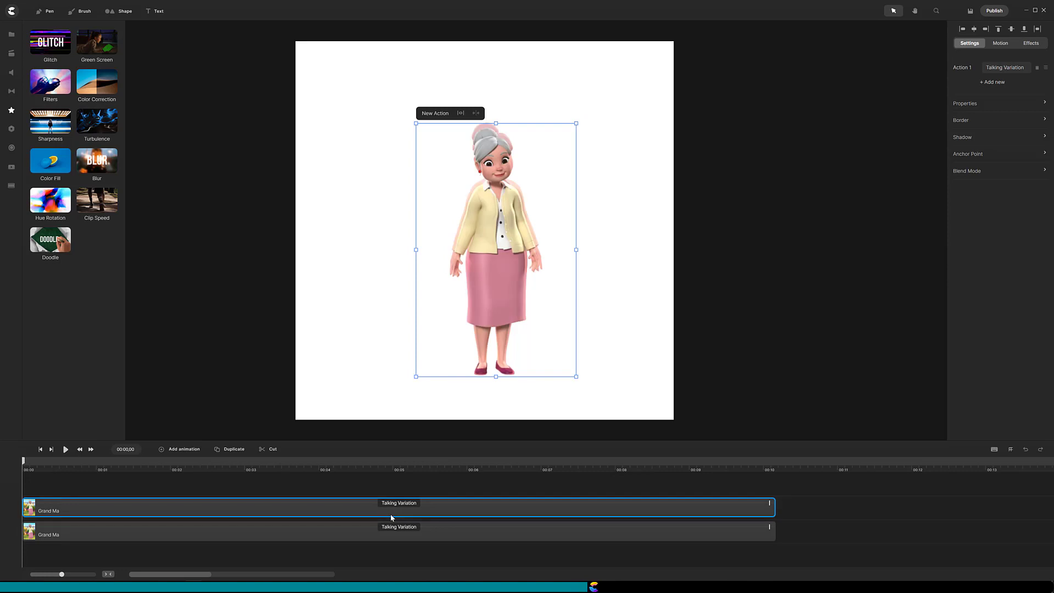
click(290, 533)
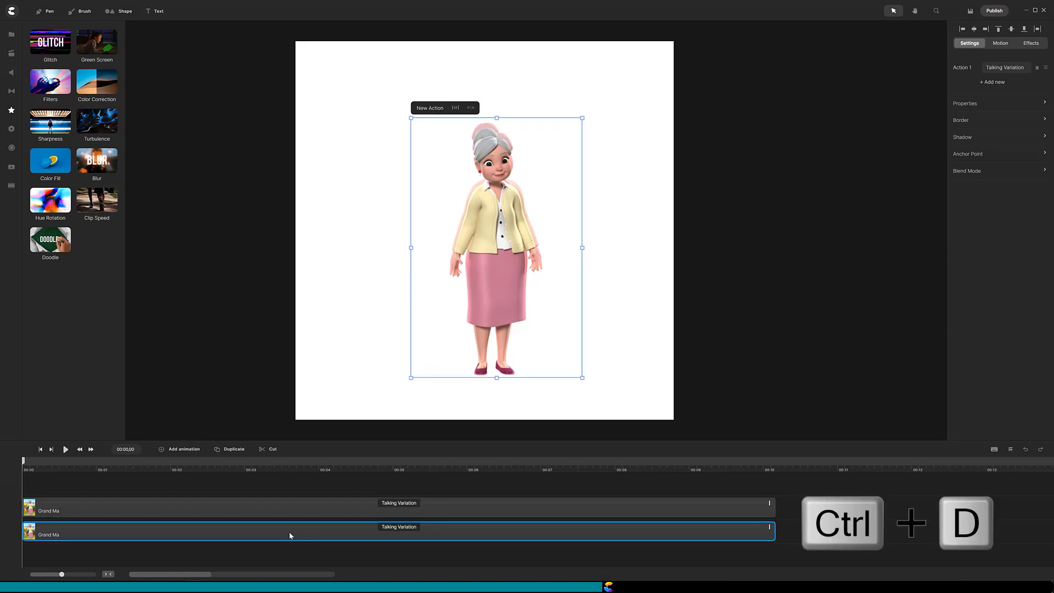
key(ctrl+d)
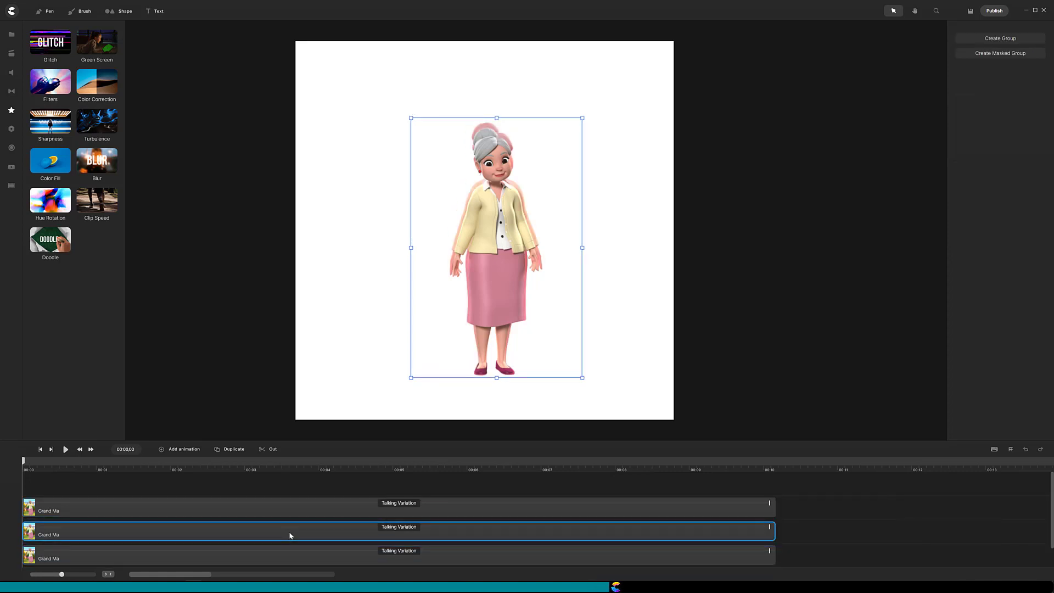
click(282, 557)
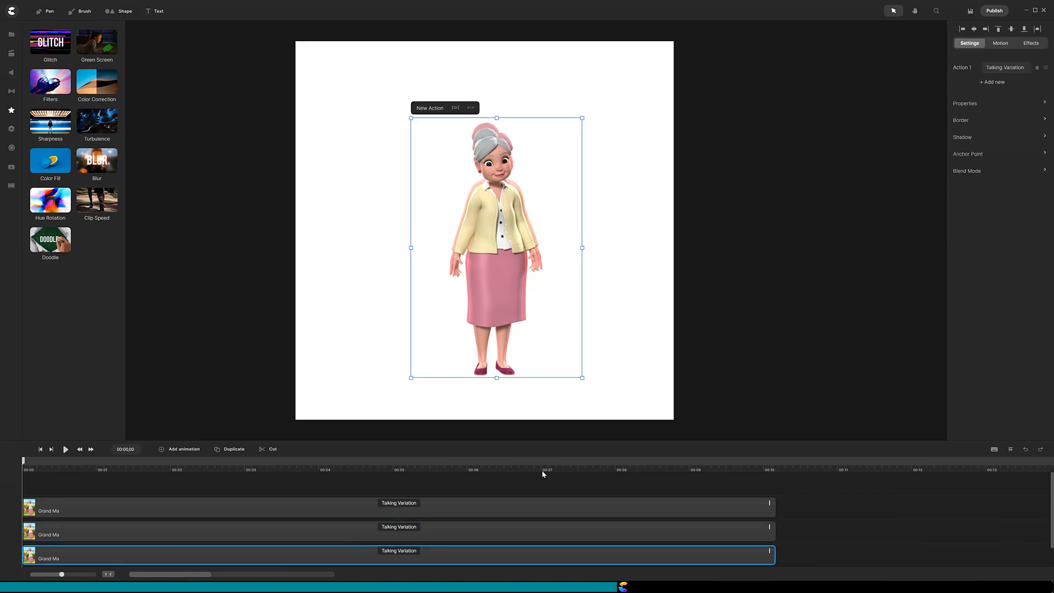
Scale the third copy to 50, then trim its edges to 46% at position 1, -12.
click(957, 106)
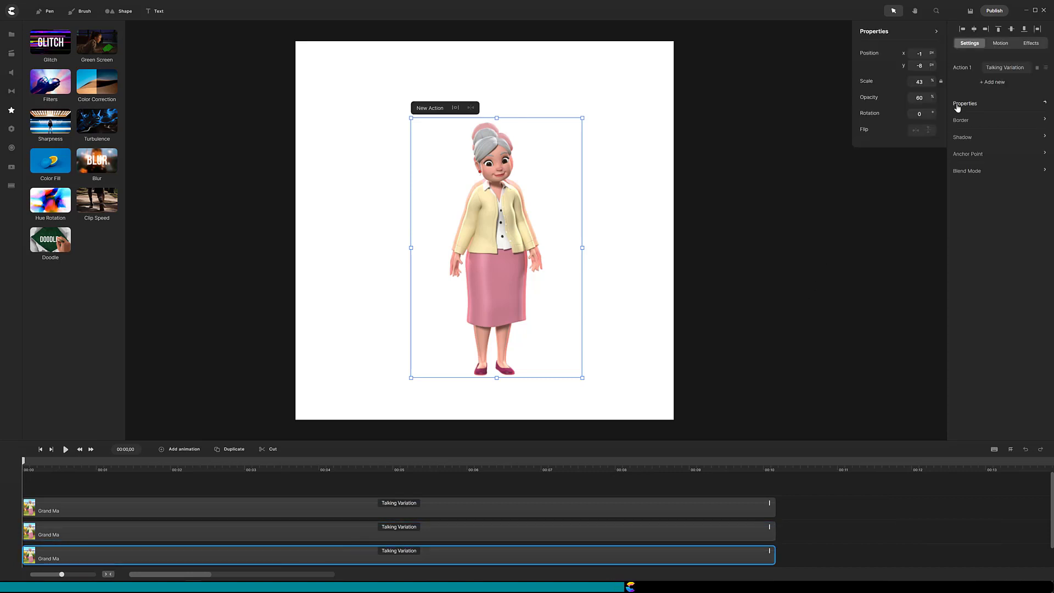
double_click(925, 82)
text(50)
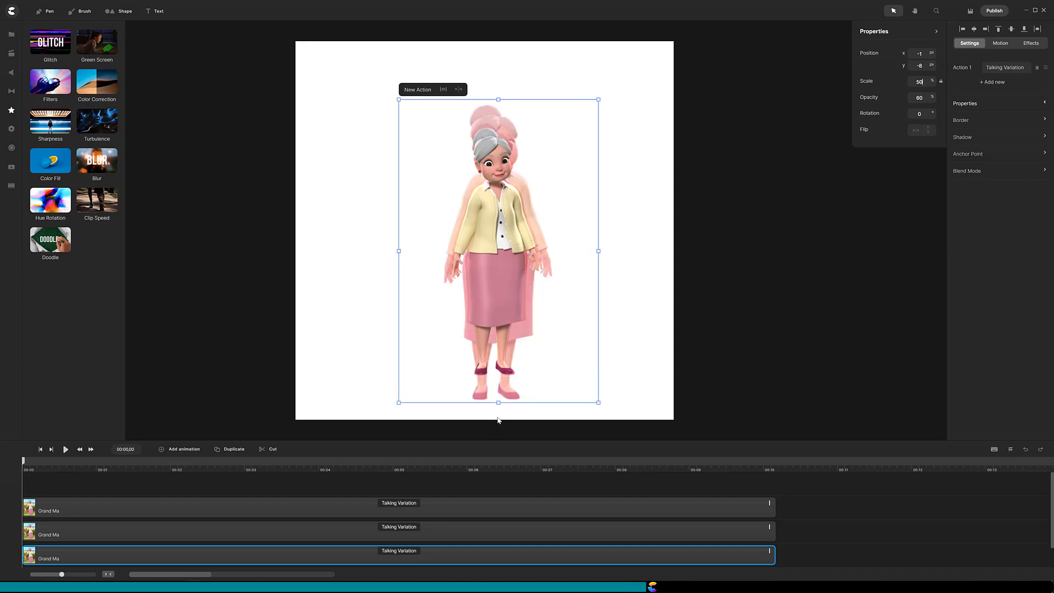
drag(498, 390, 498, 379)
drag(598, 239, 591, 240)
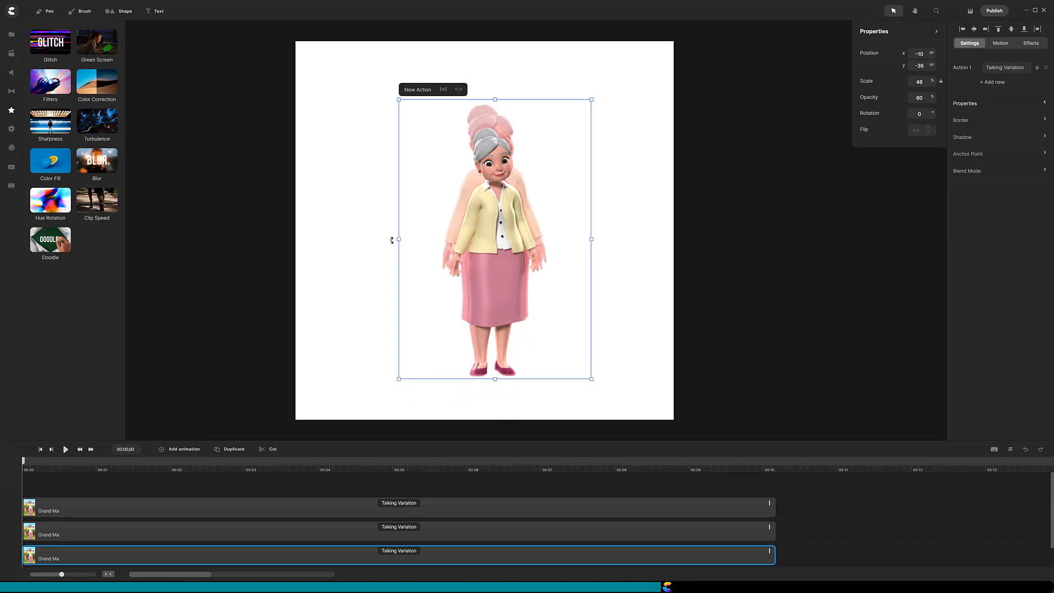
drag(394, 240, 401, 240)
drag(499, 104, 500, 115)
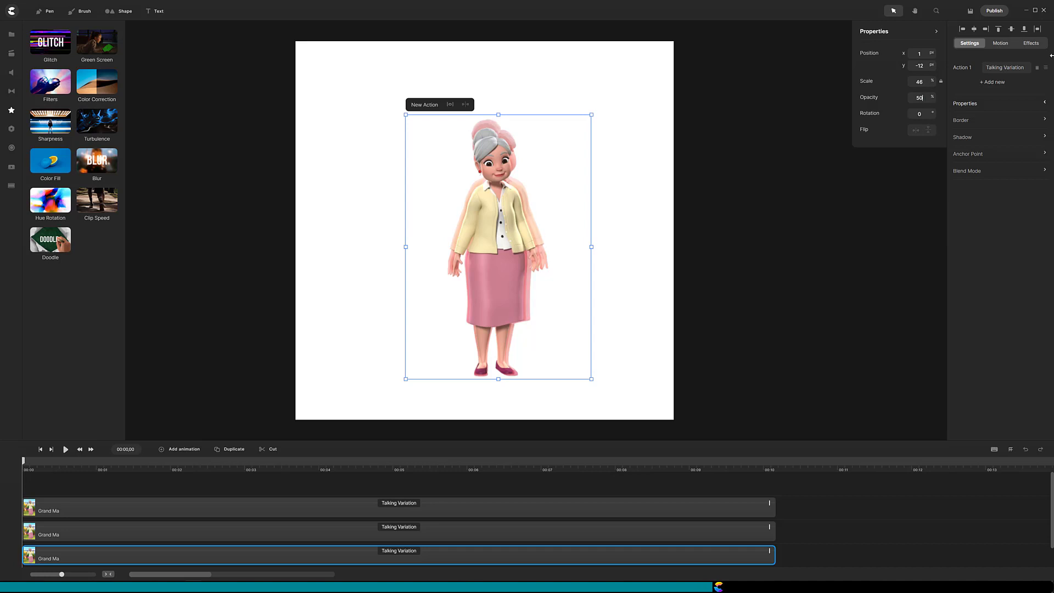
Change the third copy's overlay colour to yellow.
click(1032, 48)
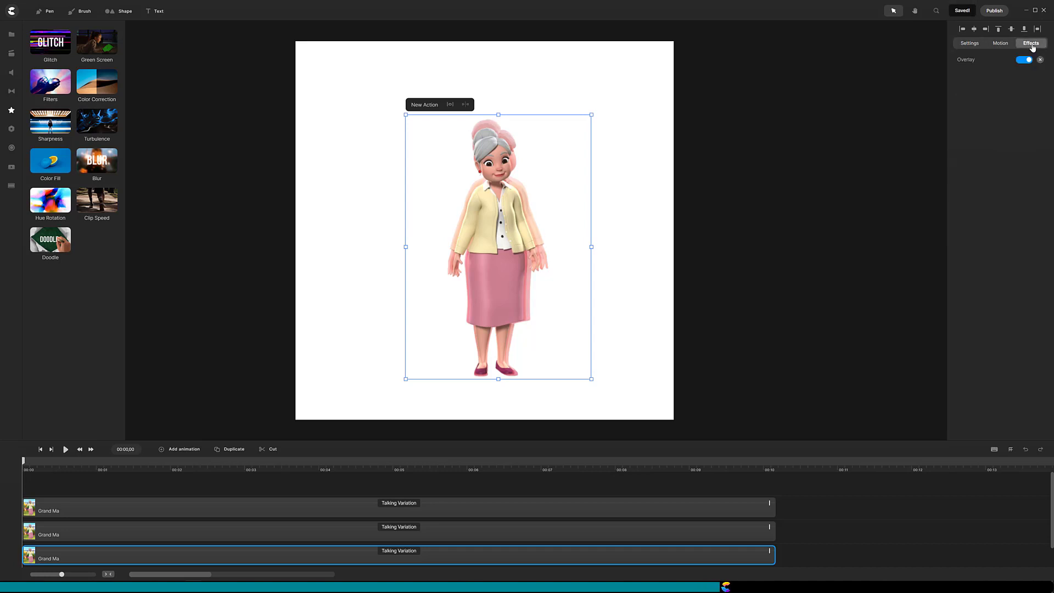
click(966, 62)
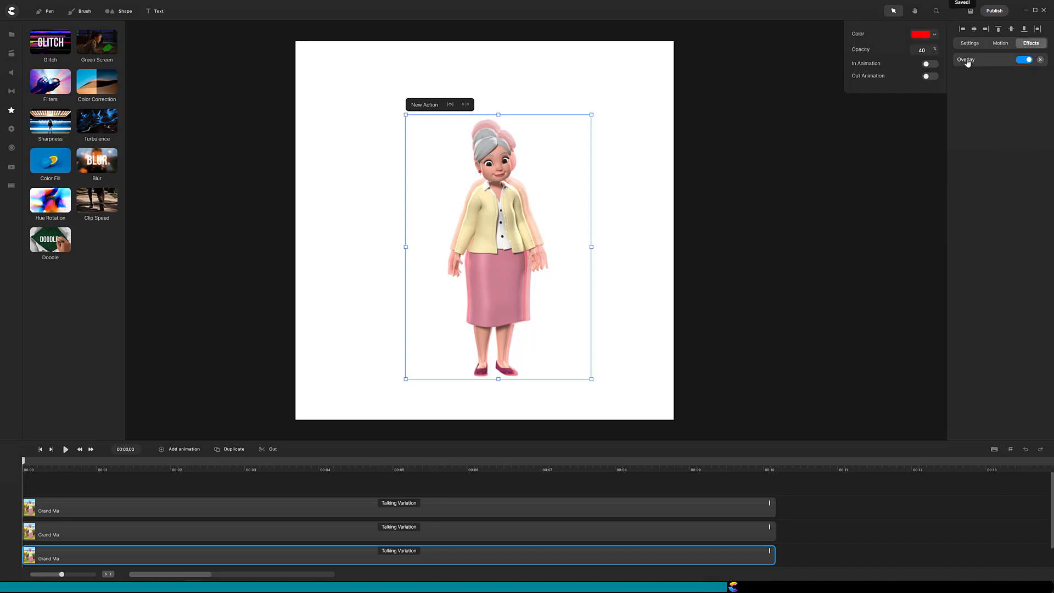
click(921, 34)
click(864, 126)
click(865, 128)
shift+click(173, 556)
Resize the next Grand Ma copy to 47% at position 5, -17 with 40% opacity.
click(209, 543)
click(964, 103)
drag(913, 81, 920, 81)
drag(514, 408, 514, 379)
drag(610, 236, 594, 238)
drag(390, 237, 405, 236)
drag(502, 94, 503, 110)
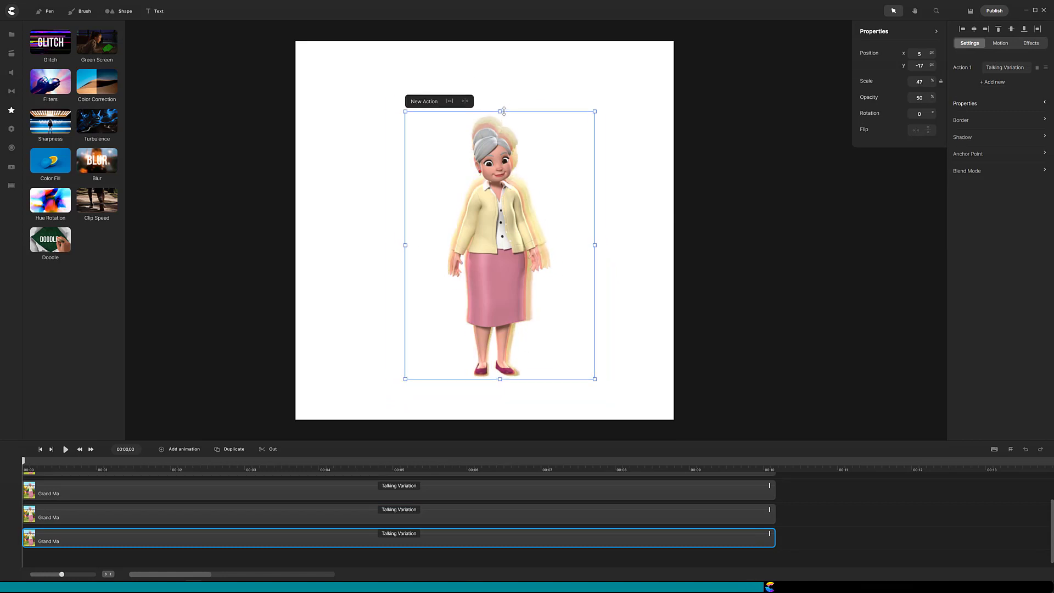
click(920, 99)
text(40)
Set that copy's overlay colour to blue (0015ff).
click(1031, 43)
click(988, 59)
click(903, 125)
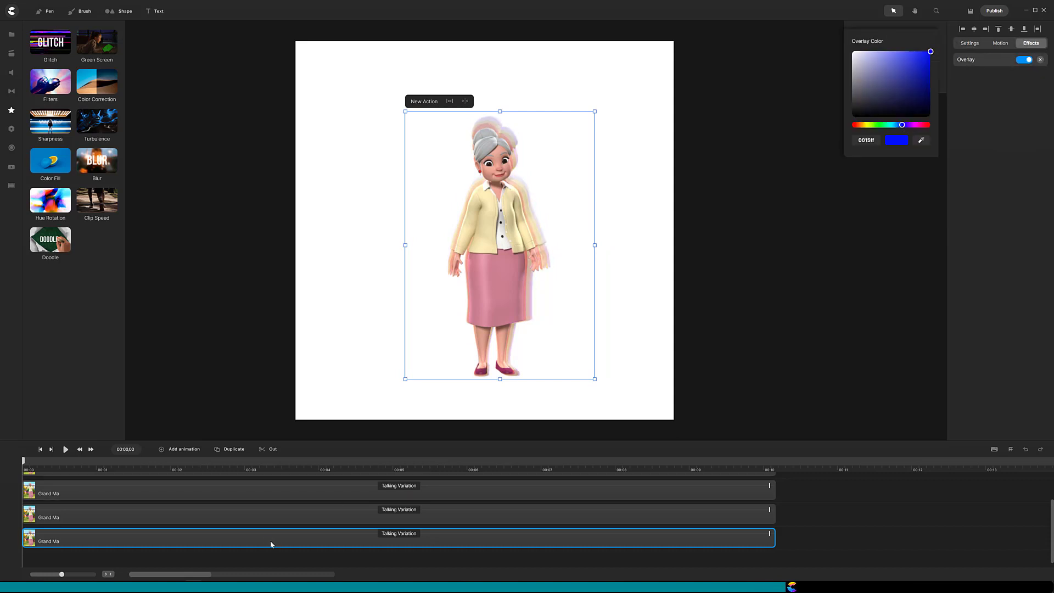
Duplicate Grand Ma into a fourth copy and size it to about 52% scale, position 6, -44.
key(ctrl+d)
click(969, 48)
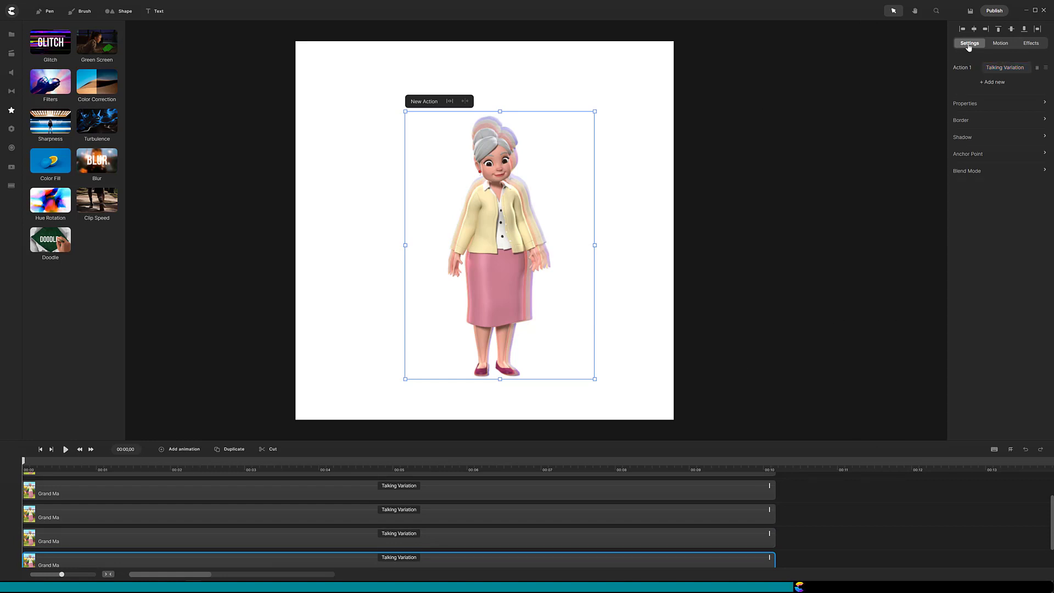
click(964, 103)
text(53)
key(Return)
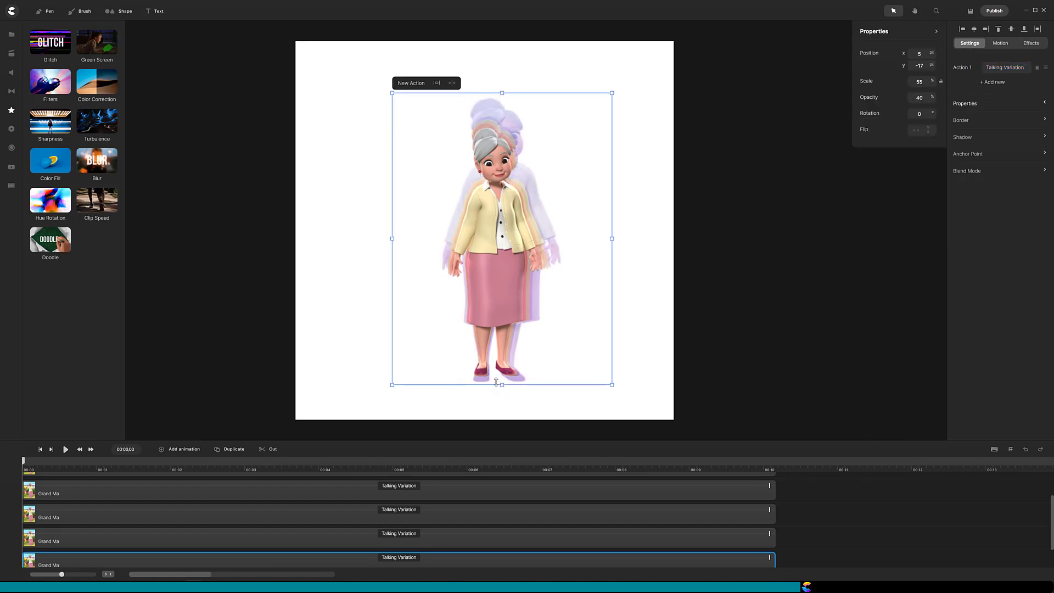
drag(391, 237, 397, 242)
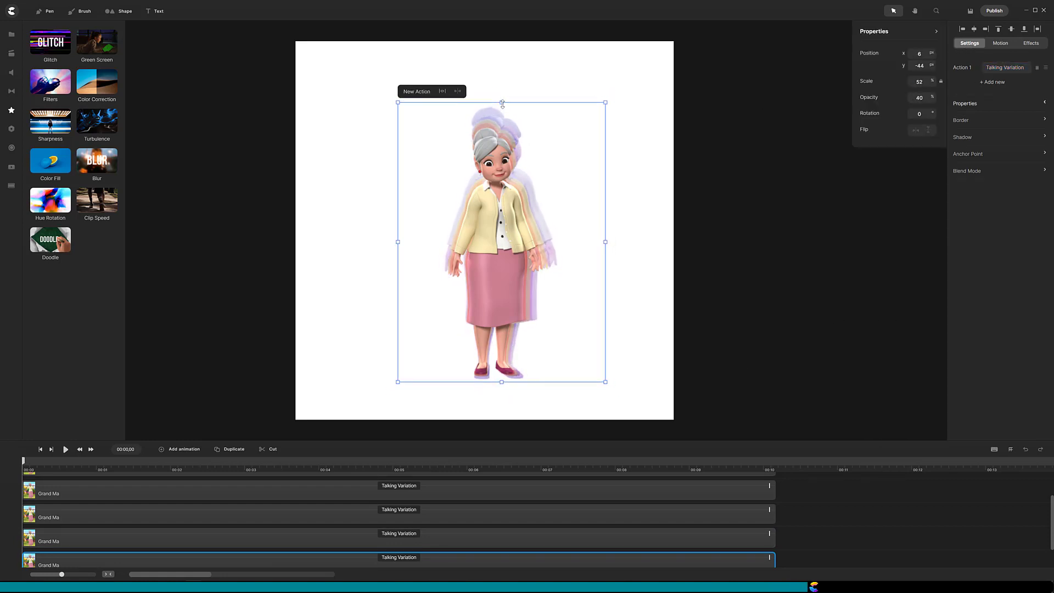
Tint the fourth copy's overlay green (19ff00) and start playback.
click(1030, 43)
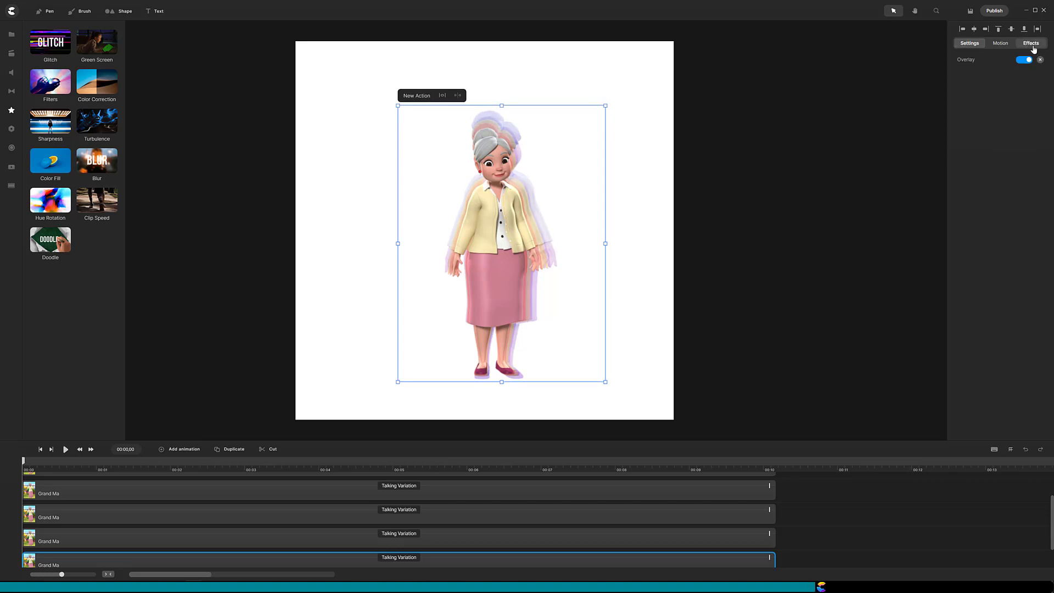
click(965, 59)
click(879, 126)
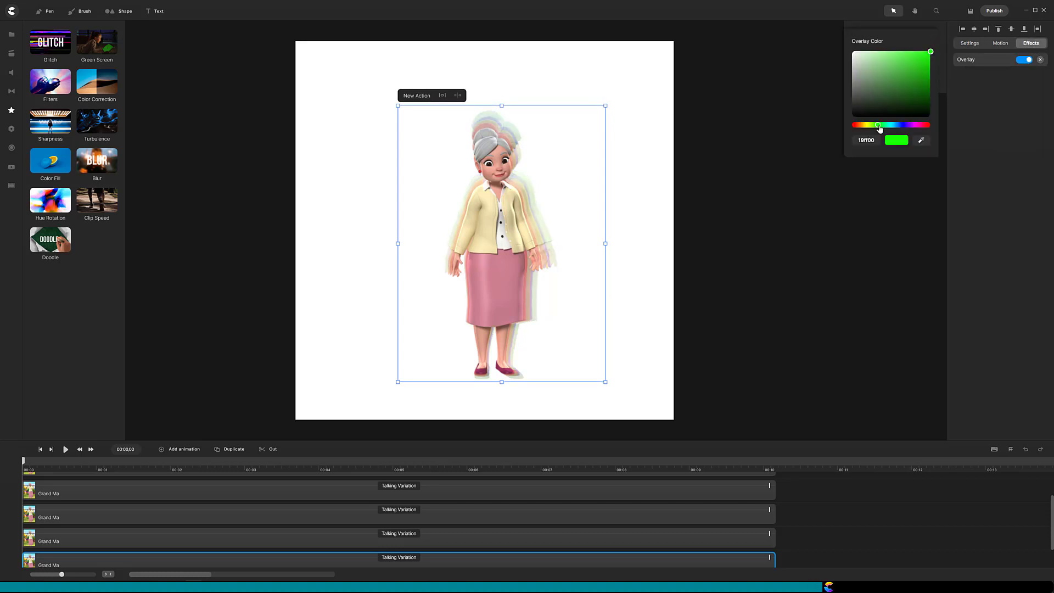
click(64, 451)
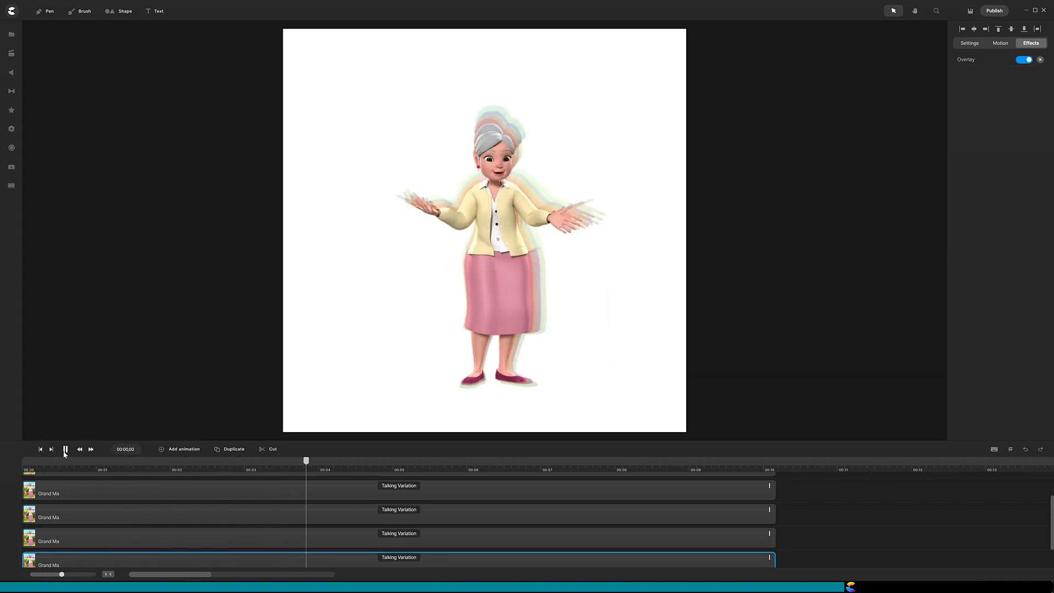
Stop playback, rewind to the start, and enlarge the timeline to show all five Grand Ma tracks.
click(65, 450)
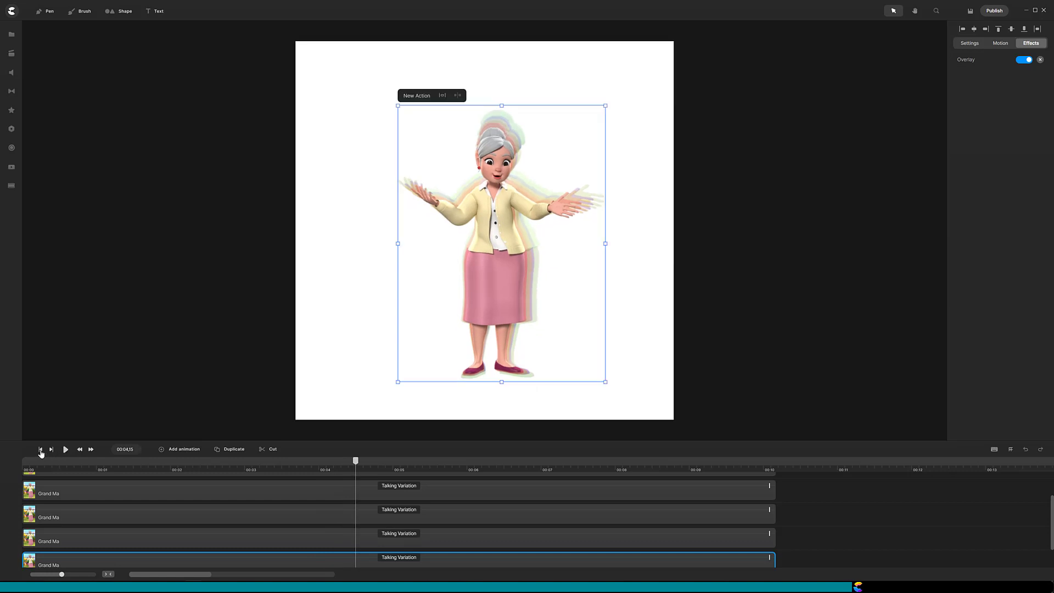
click(40, 449)
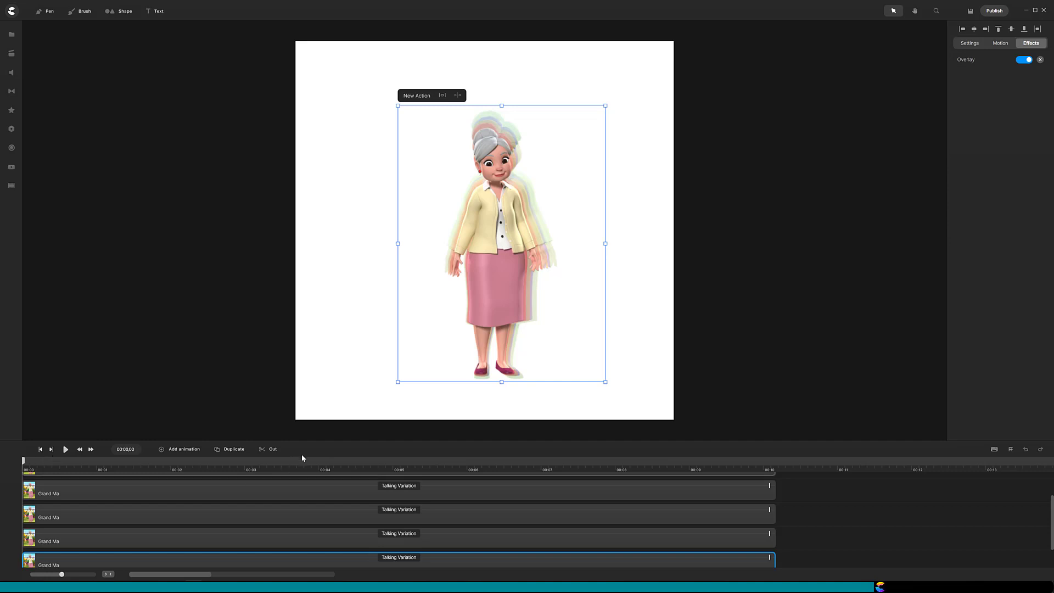
drag(310, 409, 320, 361)
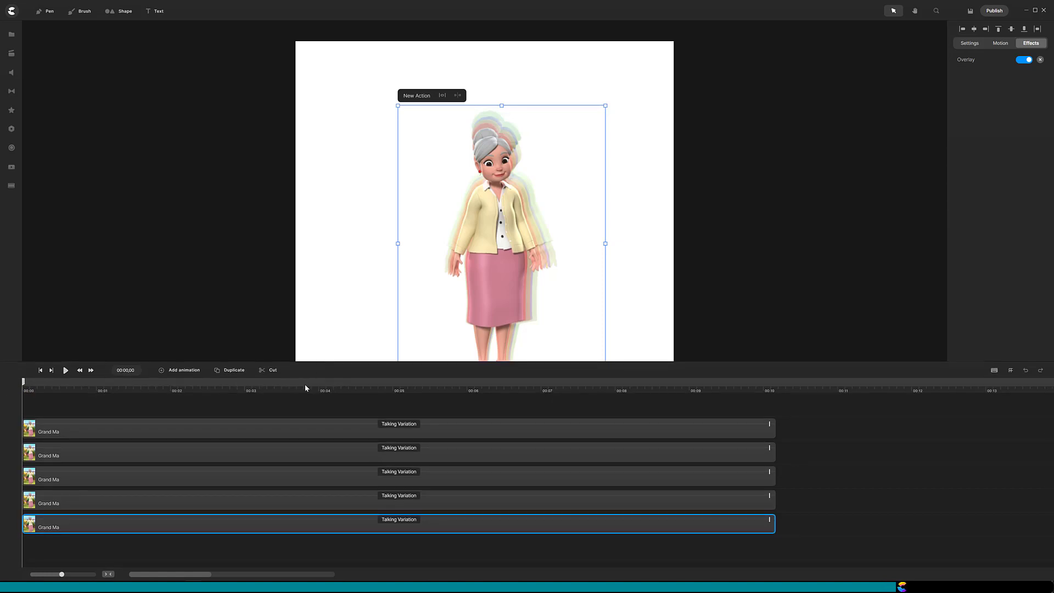
Zoom the timeline in and offset the lower Grand Ma clips by one to four frames each.
click(81, 456)
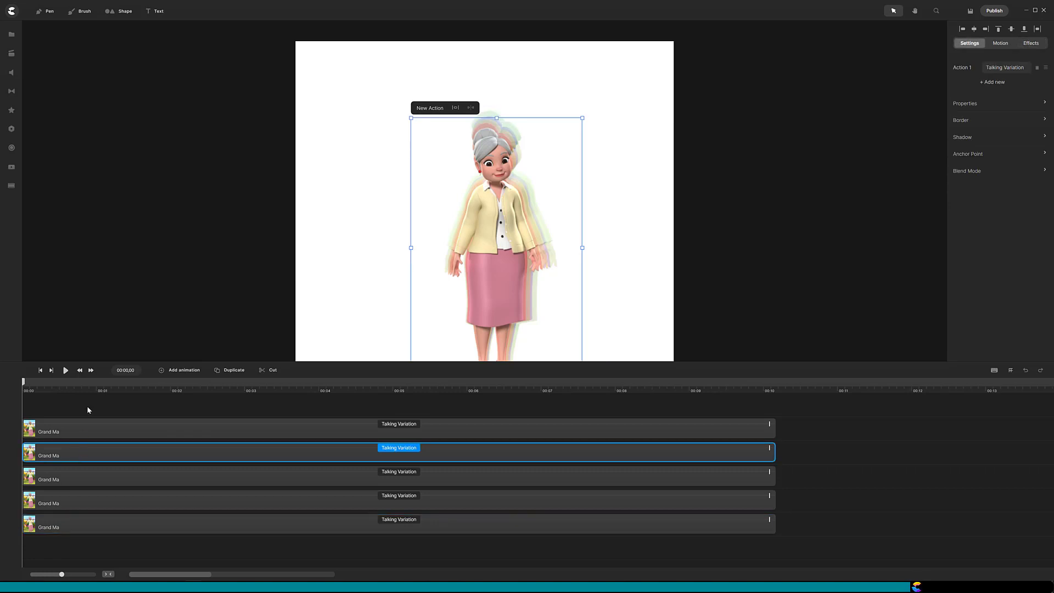
drag(73, 389, 137, 389)
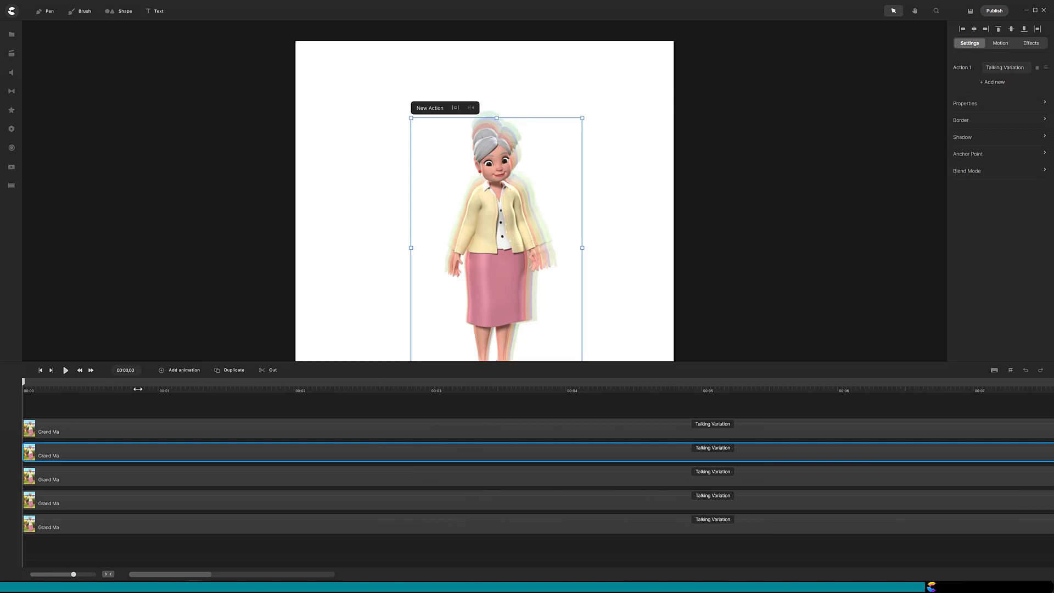
click(92, 372)
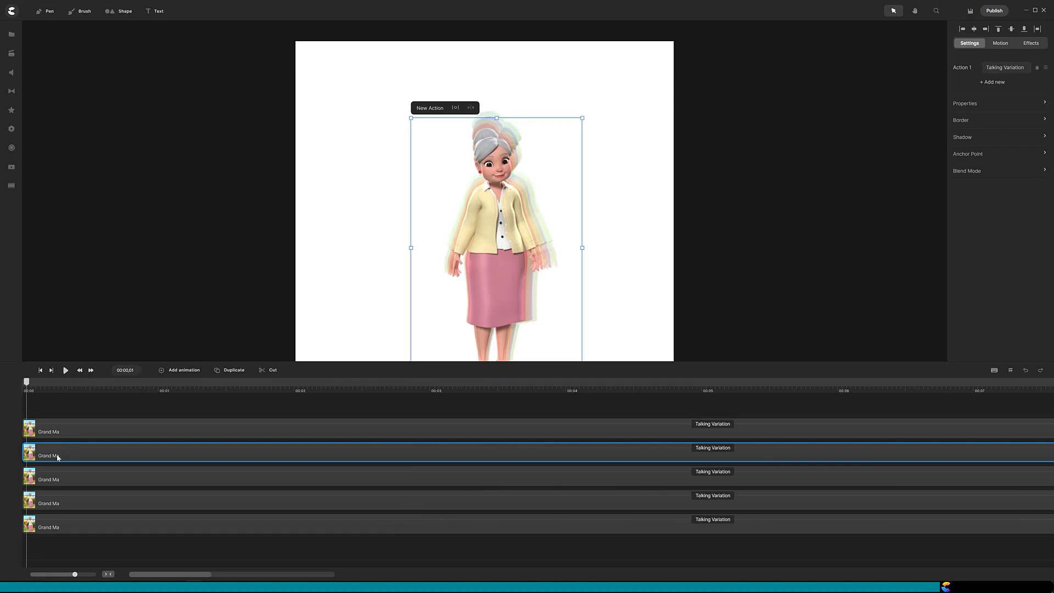
drag(58, 453, 62, 458)
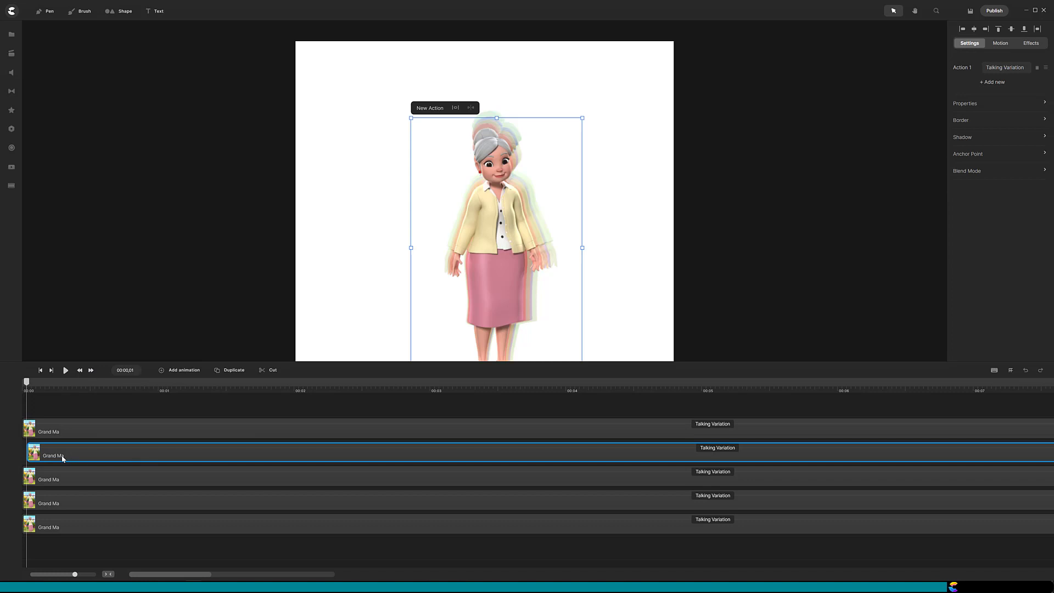
click(91, 372)
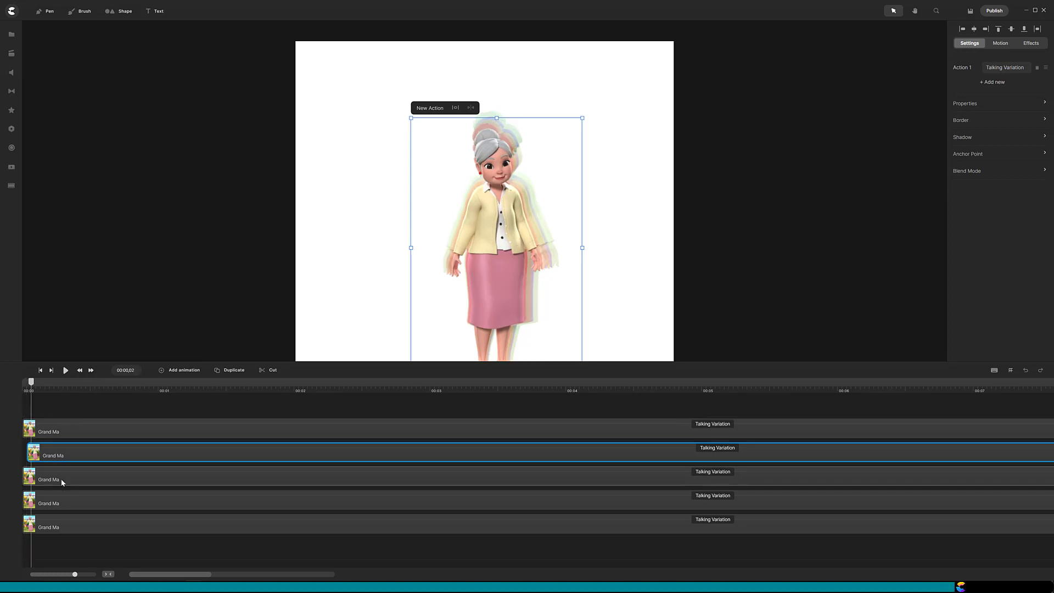
drag(61, 488, 80, 504)
click(91, 372)
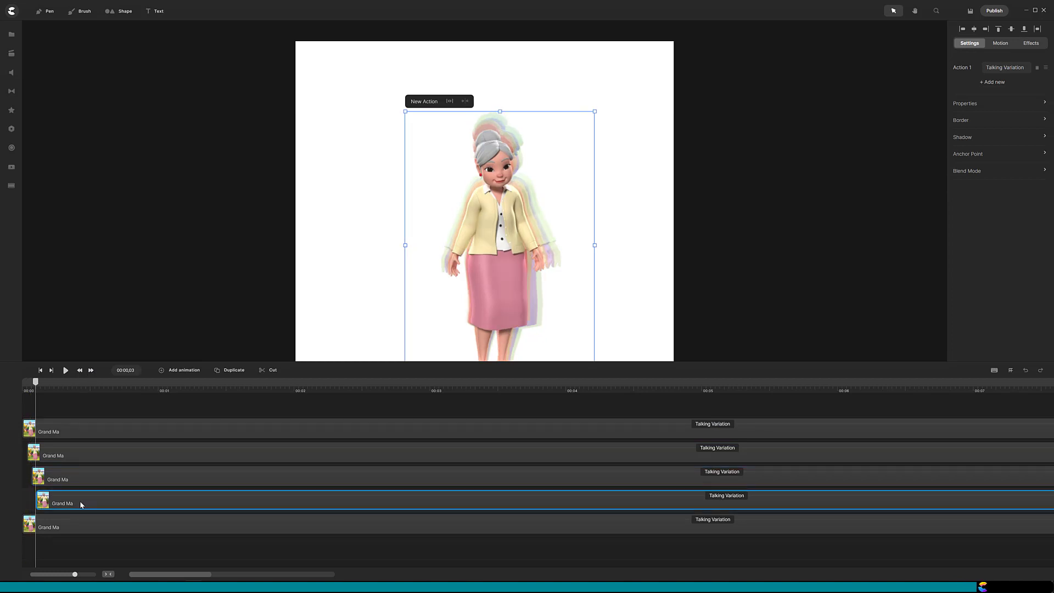
click(91, 370)
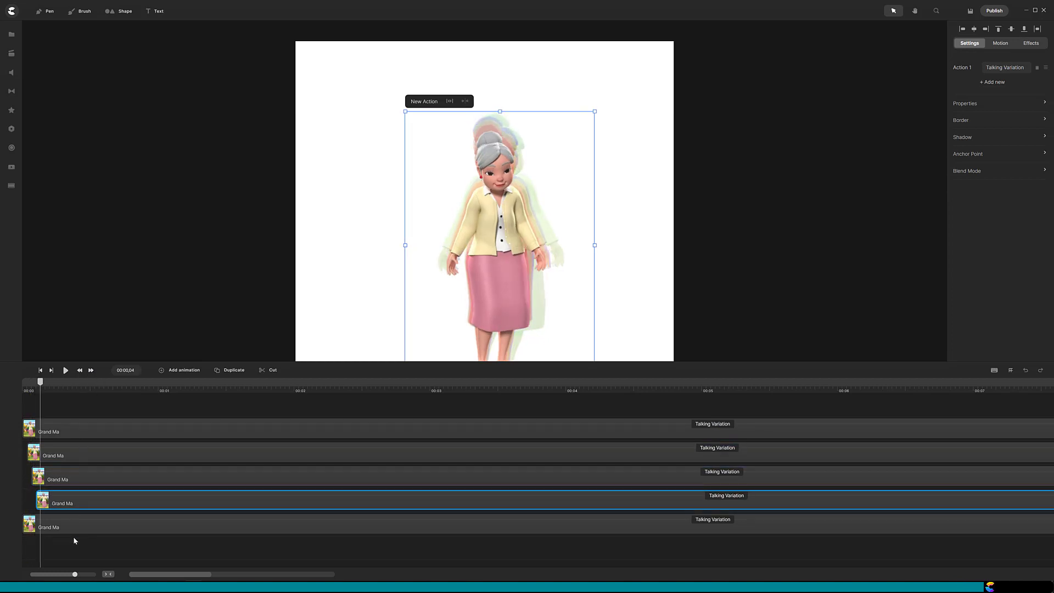
drag(77, 528, 100, 531)
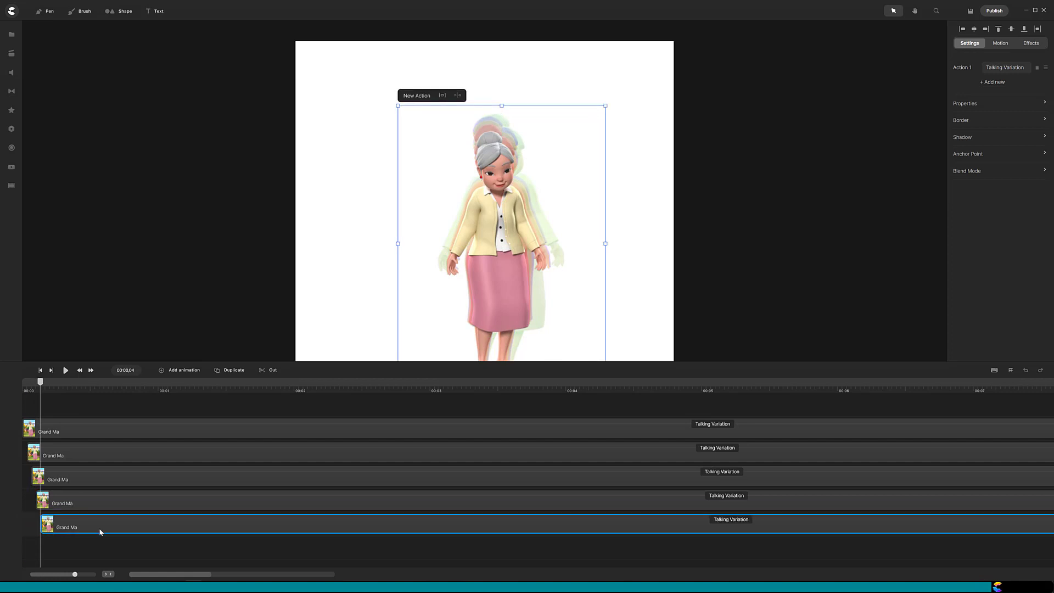
Rewind to the start and play back Grand Ma with her red, yellow, blue and green aura echoes.
click(25, 388)
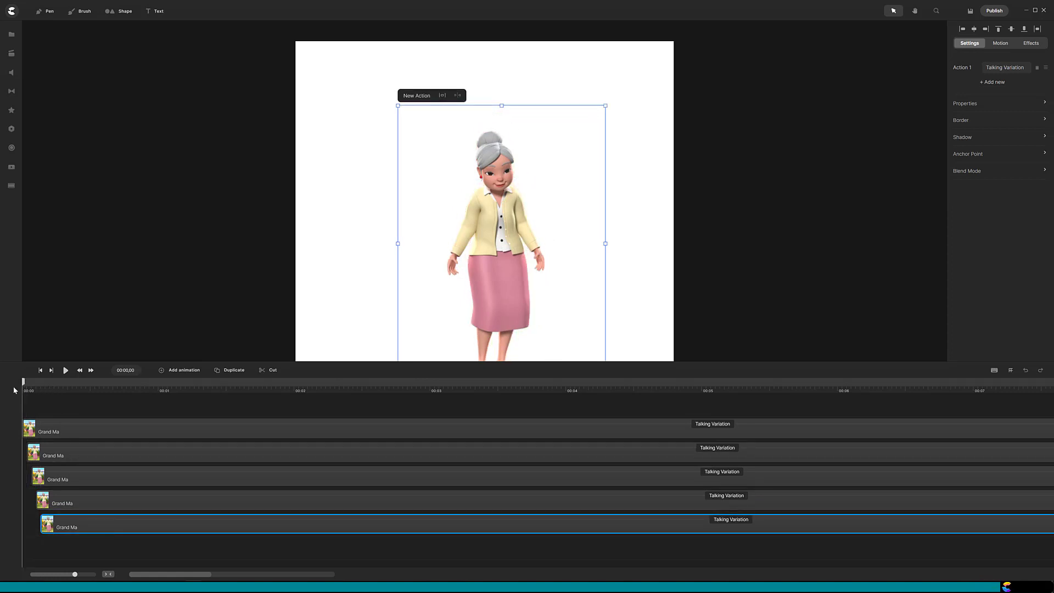
click(65, 371)
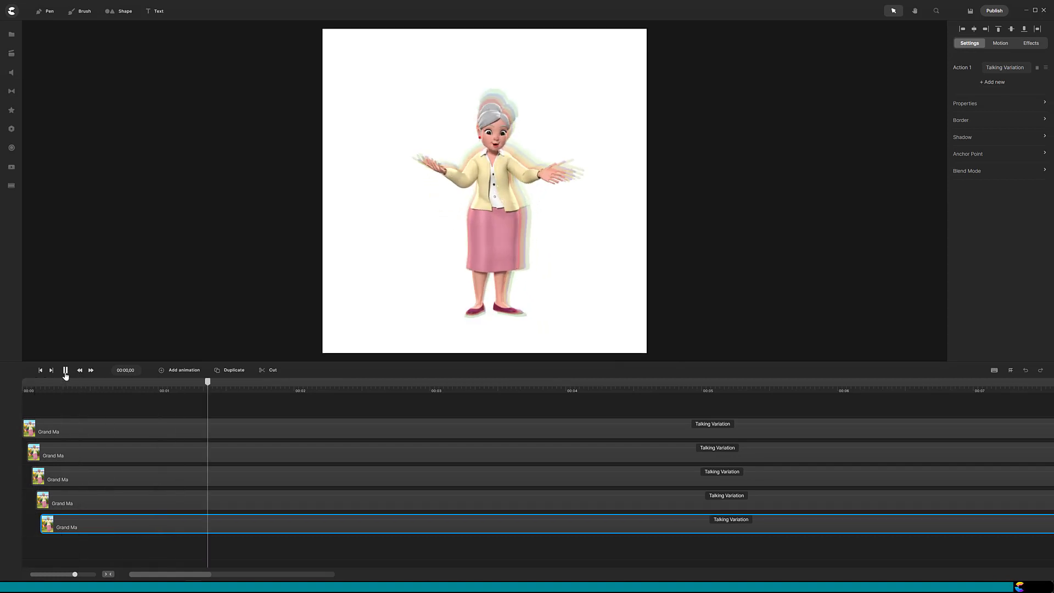